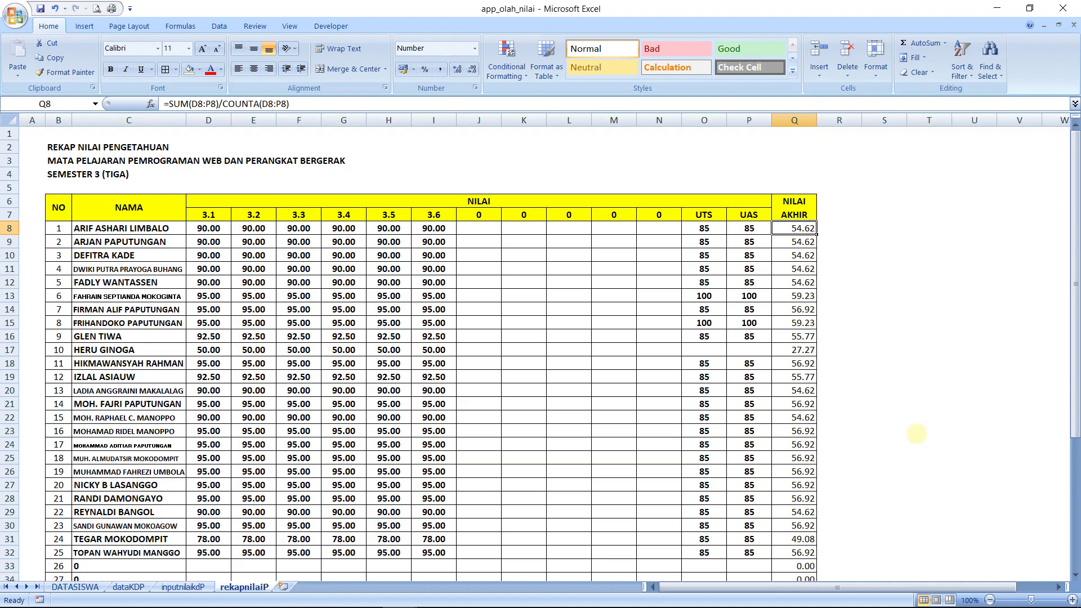
Step: Examine the final-grade formula in Q8 and the cell references behind the blank-looking scores in J8 to N8
key(F2)
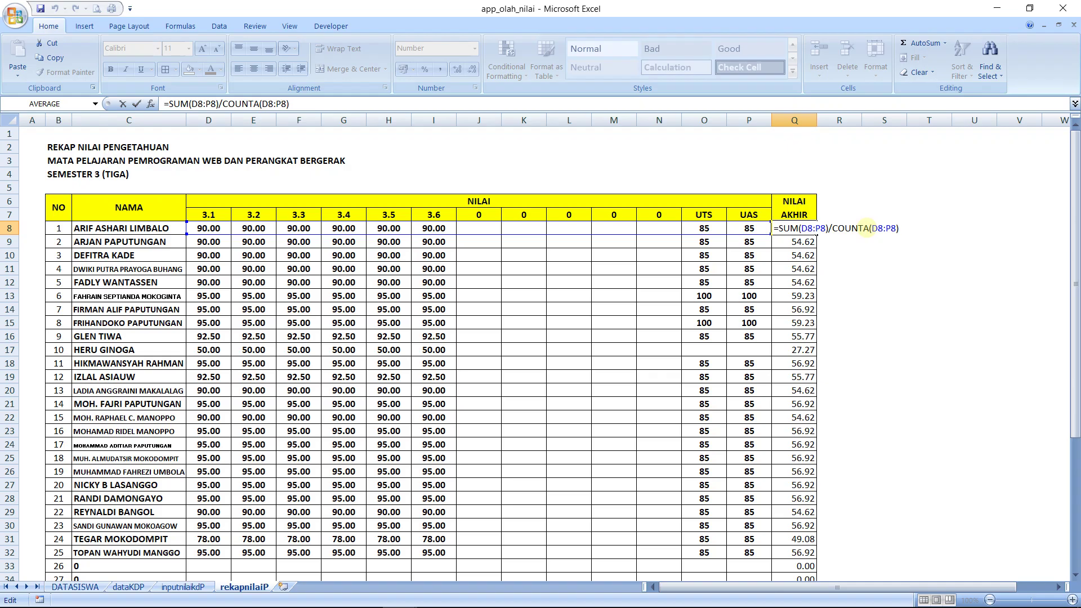
key(Escape)
key(Left)
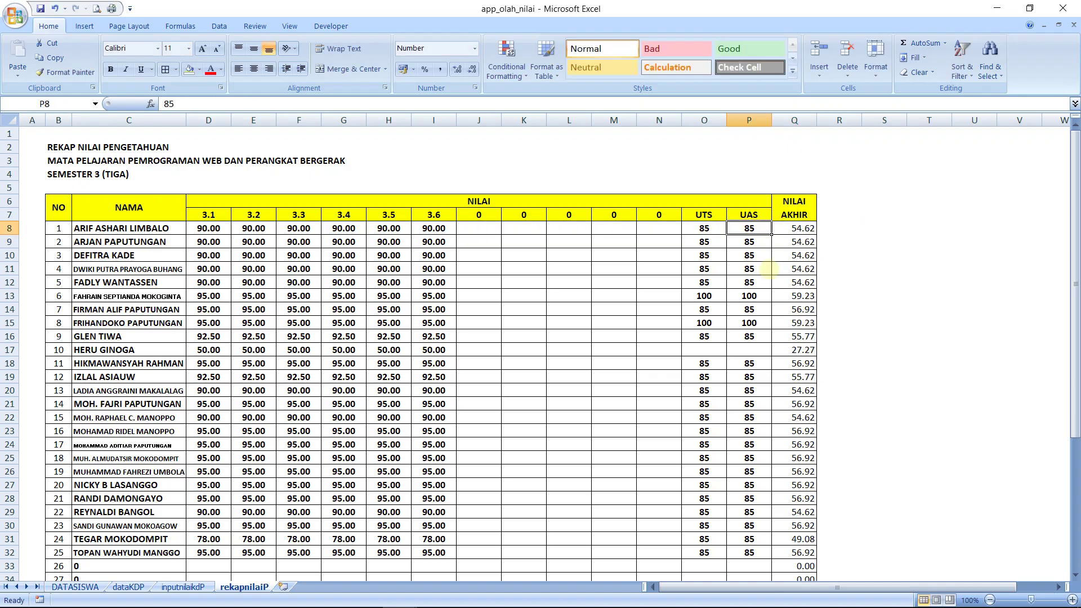
key(Left)
key(Left)
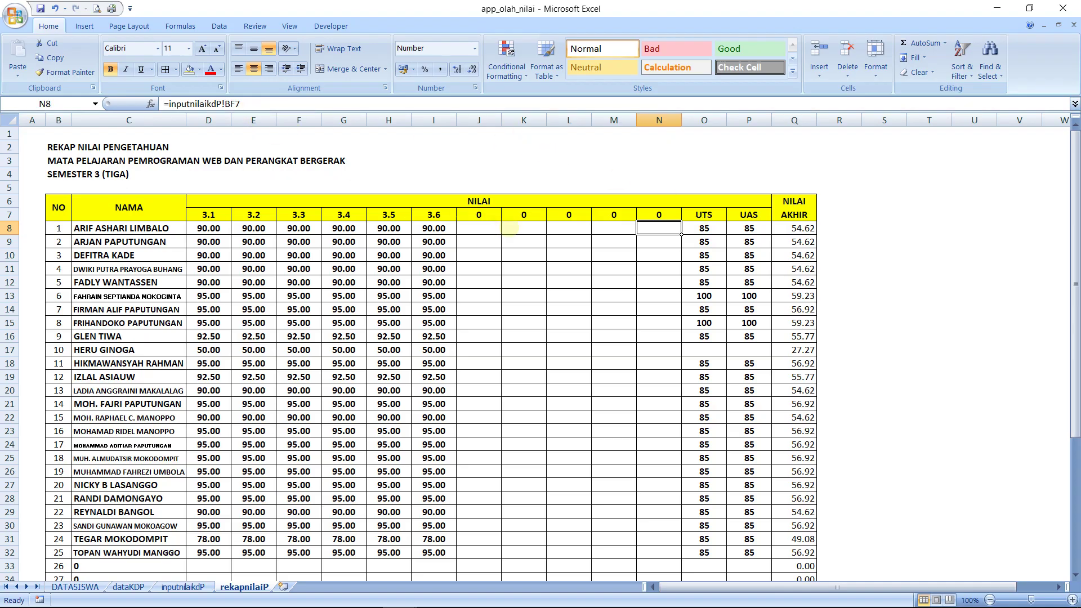
key(Left)
key(Left)
key(Left)
key(Left)
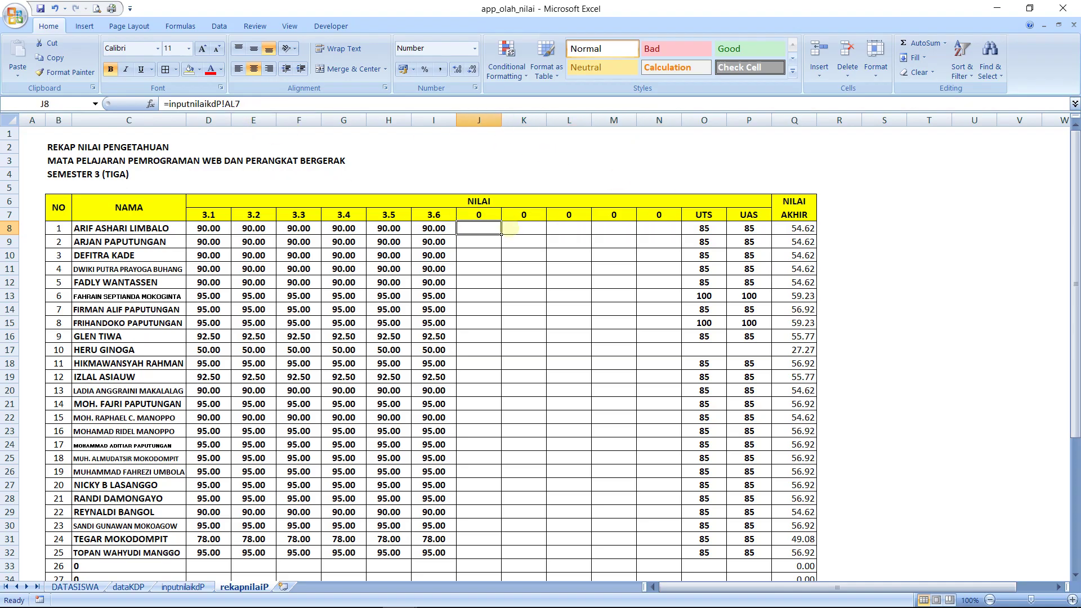
key(Right)
key(Right)
key(Right)
key(Right)
key(Right)
key(Right)
key(Right)
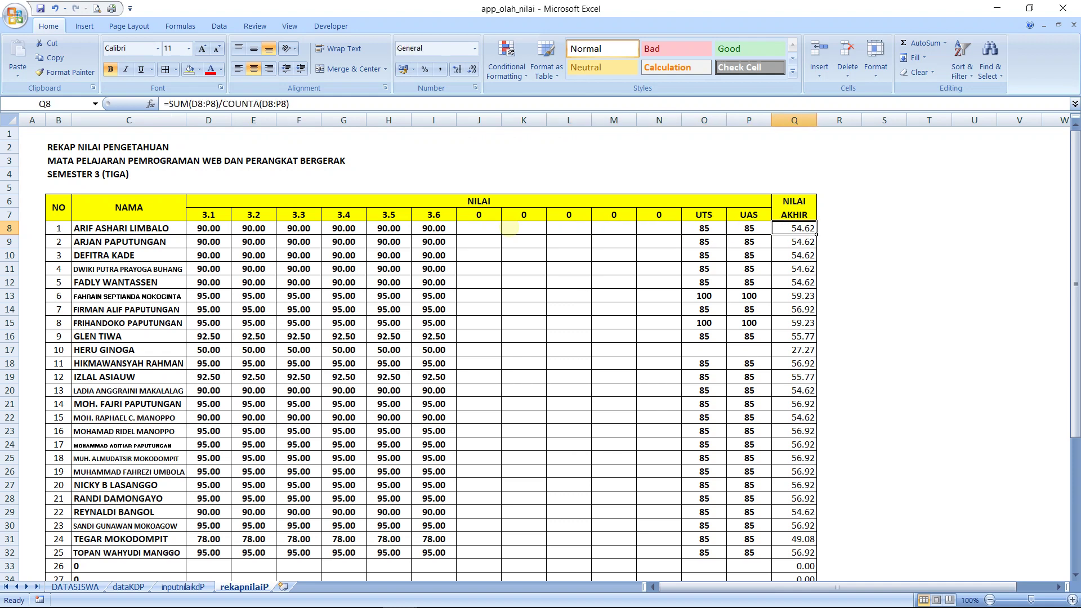
key(Left)
key(Left)
key(Left)
key(Left)
key(Left)
key(Left)
key(Left)
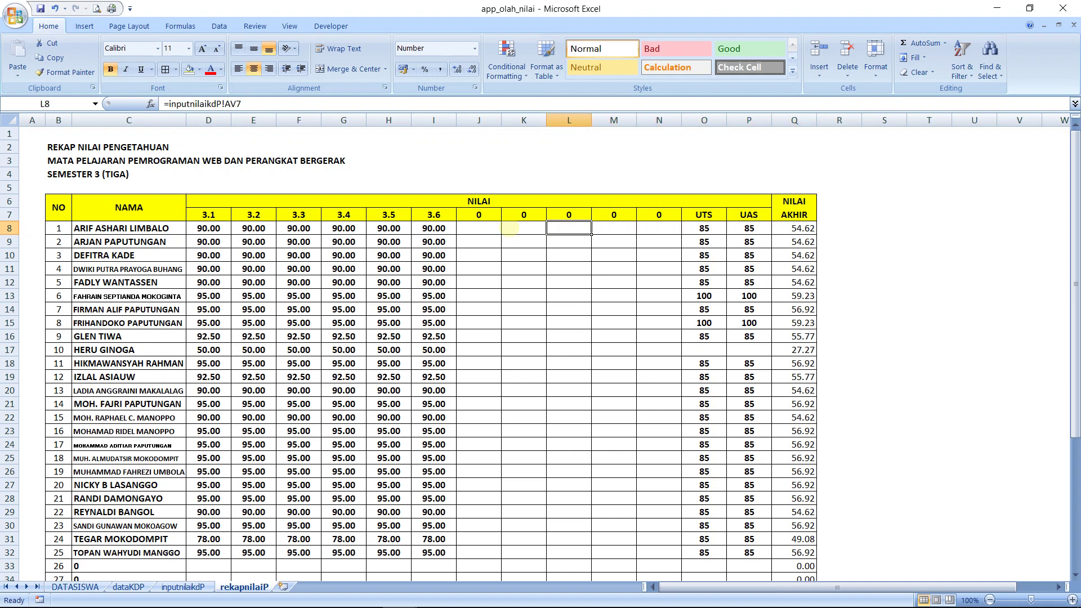
key(Right)
key(Right)
key(Right)
key(Right)
key(Right)
key(Right)
key(Right)
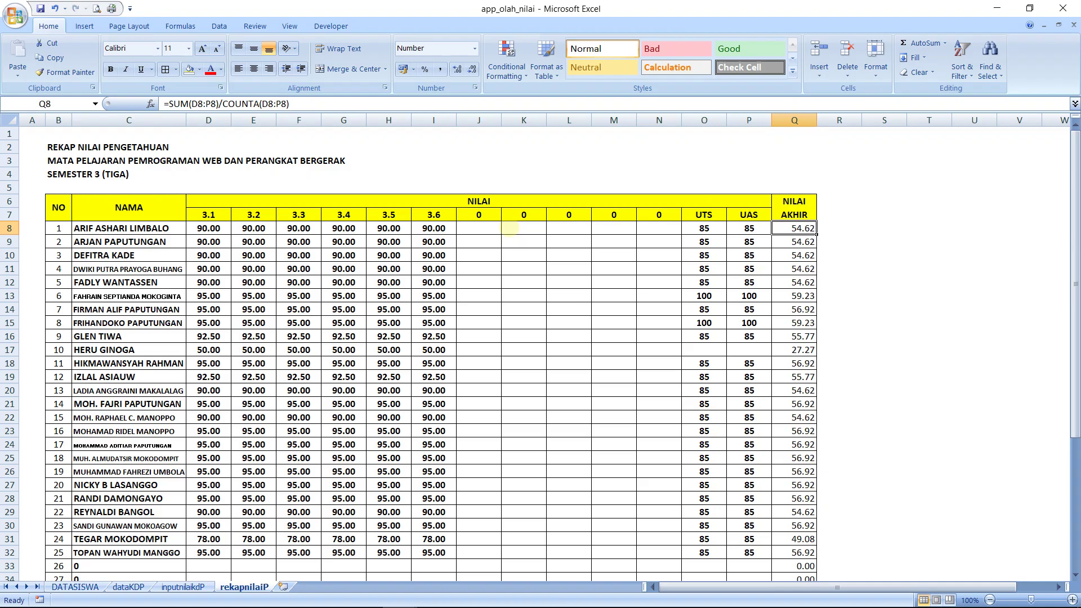
Step: Enter the test formula =COUNTA(D8:P8) in cell S8 to count the first student's non-empty score cells
key(Right)
key(Right)
text(=)
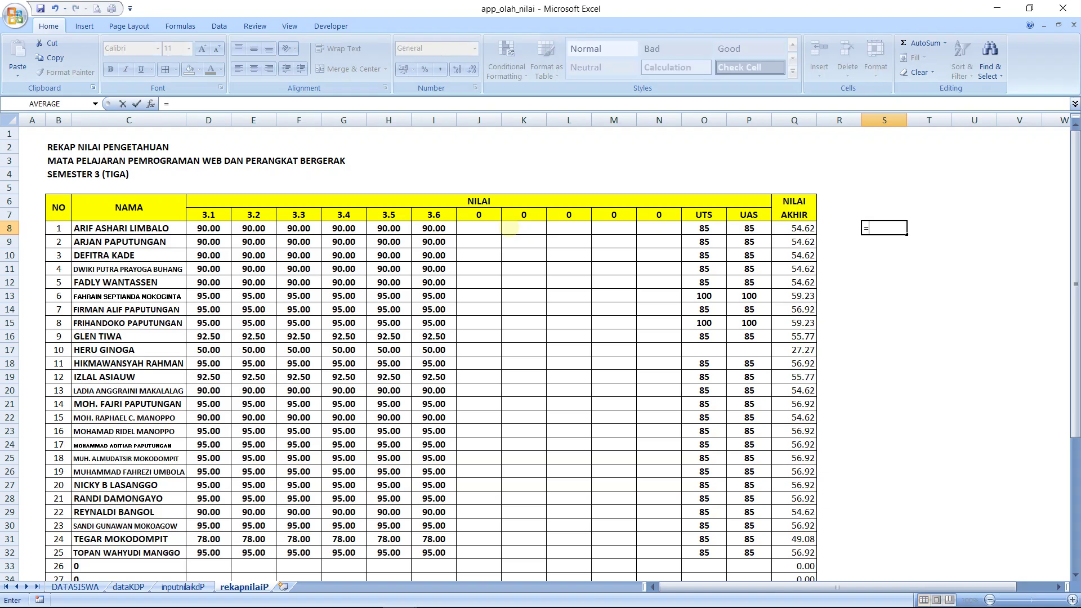
text(counta)
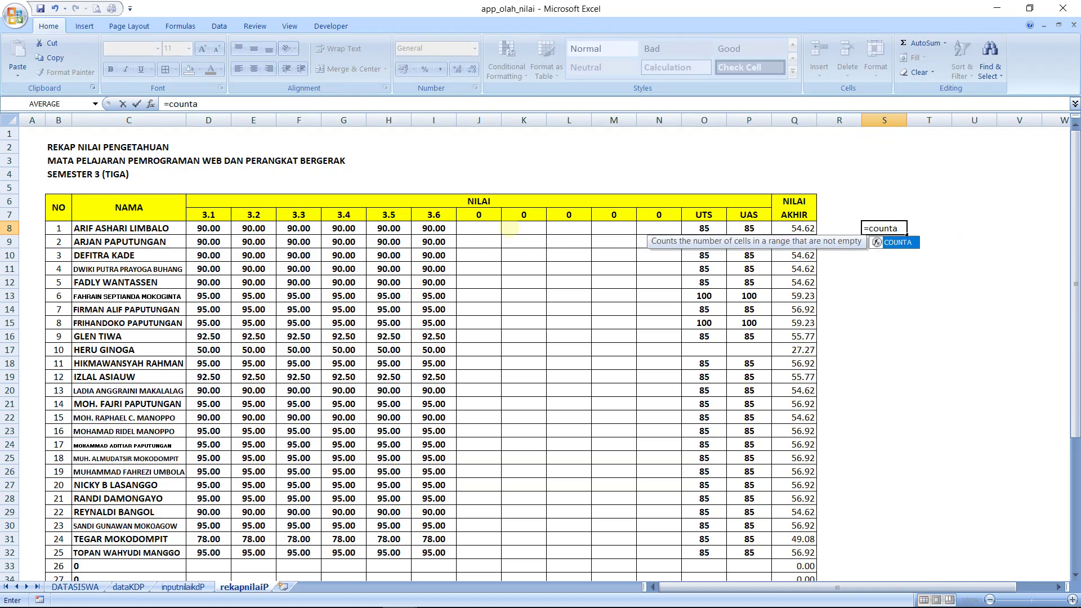
text(()
key(Left)
key(Left)
key(Left)
key(Left)
key(Left)
key(Left)
key(Left)
key(Left)
key(Left)
key(Left)
key(Left)
key(Left)
key(Left)
key(Left)
key(Left)
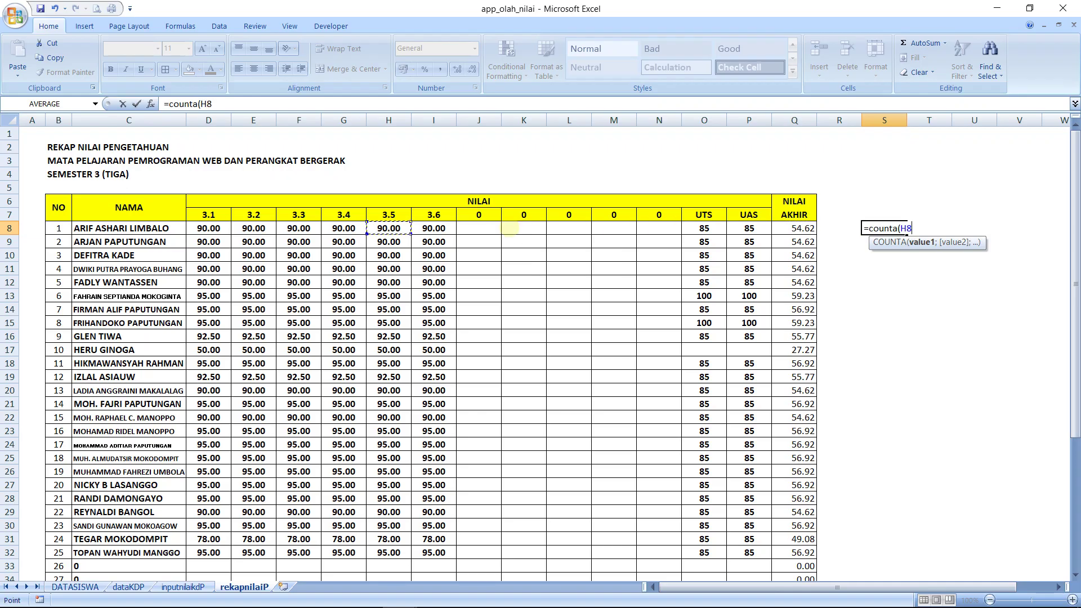
key(shift+Right)
key(shift+Right)
key(shift+Right)
key(shift+Right)
key(shift+Right)
key(shift+Right)
key(shift+Right)
key(shift+Right)
key(shift+Right)
key(shift+Right)
key(shift+Right)
key(shift+Right)
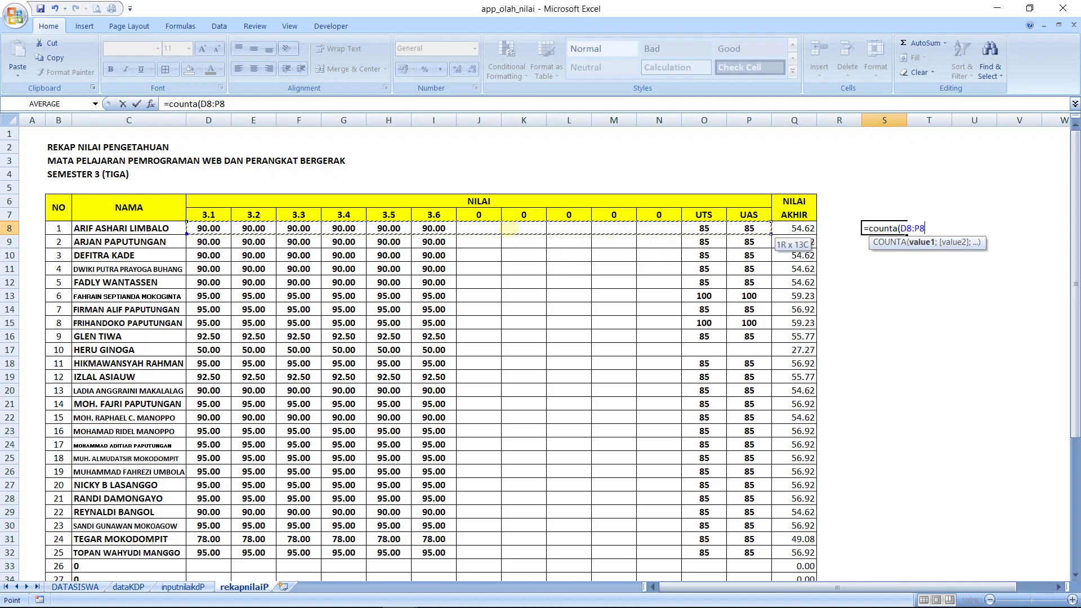
text())
key(Return)
Step: Inspect the blank-looking score cells in row 8 and compare them with the COUNTA test in S8
key(Up)
key(Left)
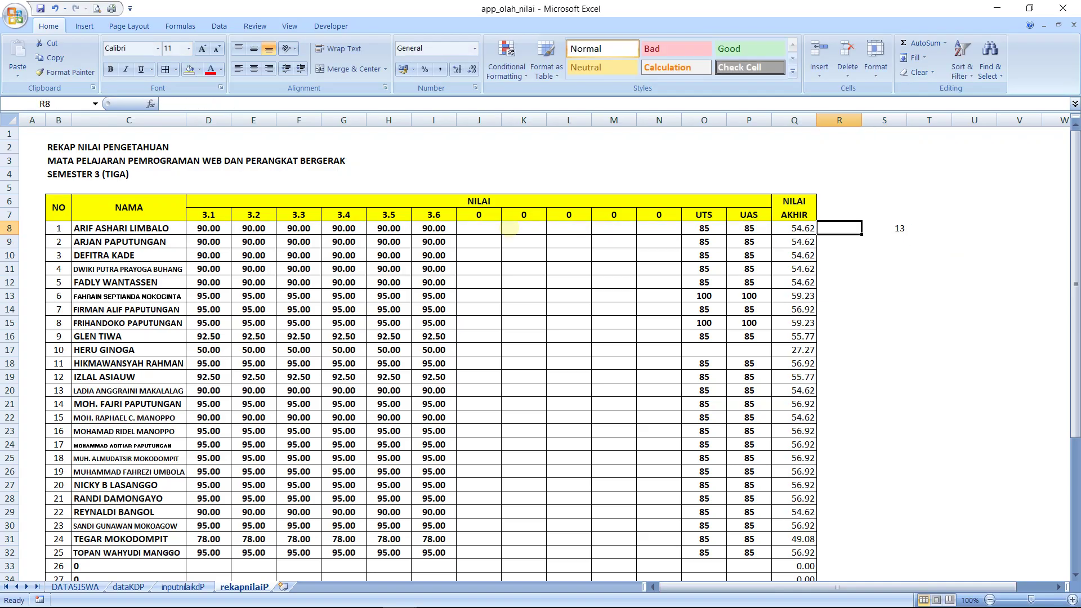
key(Left)
key(Left)
key(Left)
key(Left)
key(Left)
key(Left)
key(Left)
key(Left)
key(Left)
key(Right)
key(Right)
key(Right)
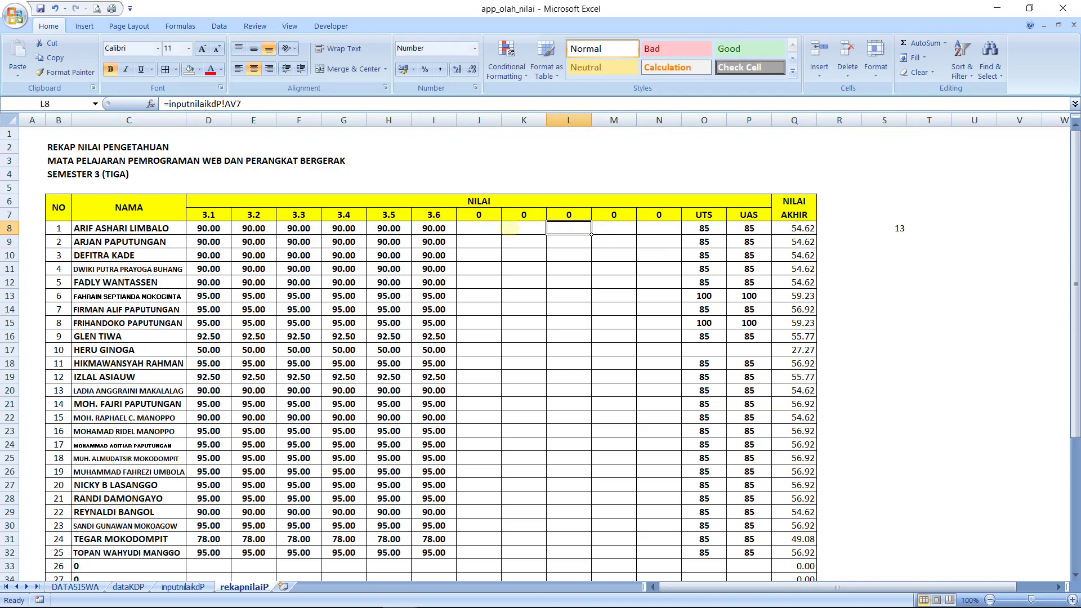
key(Right)
key(Right)
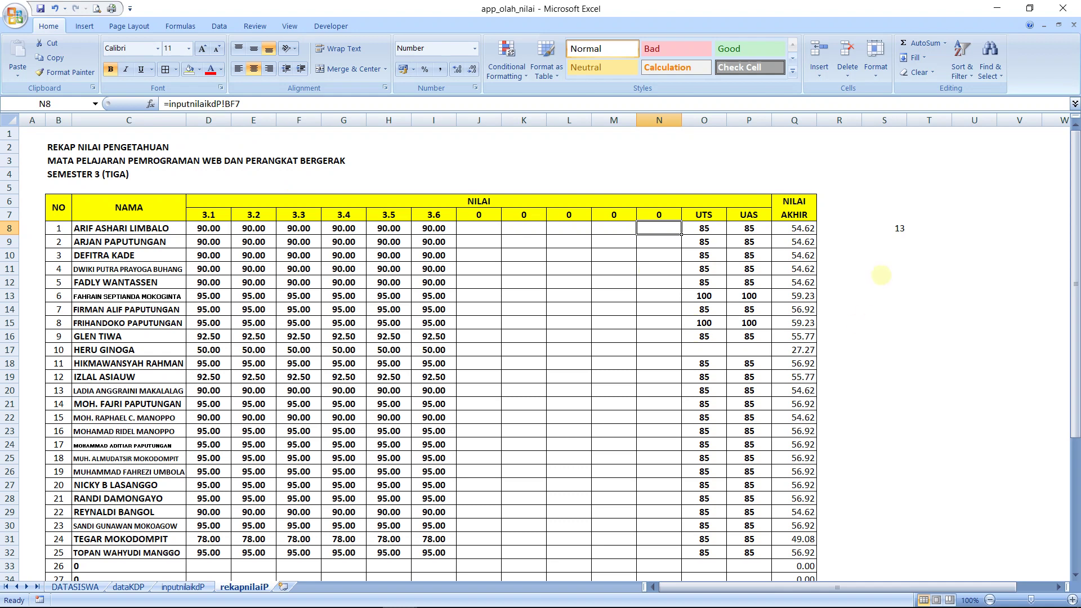
click(903, 229)
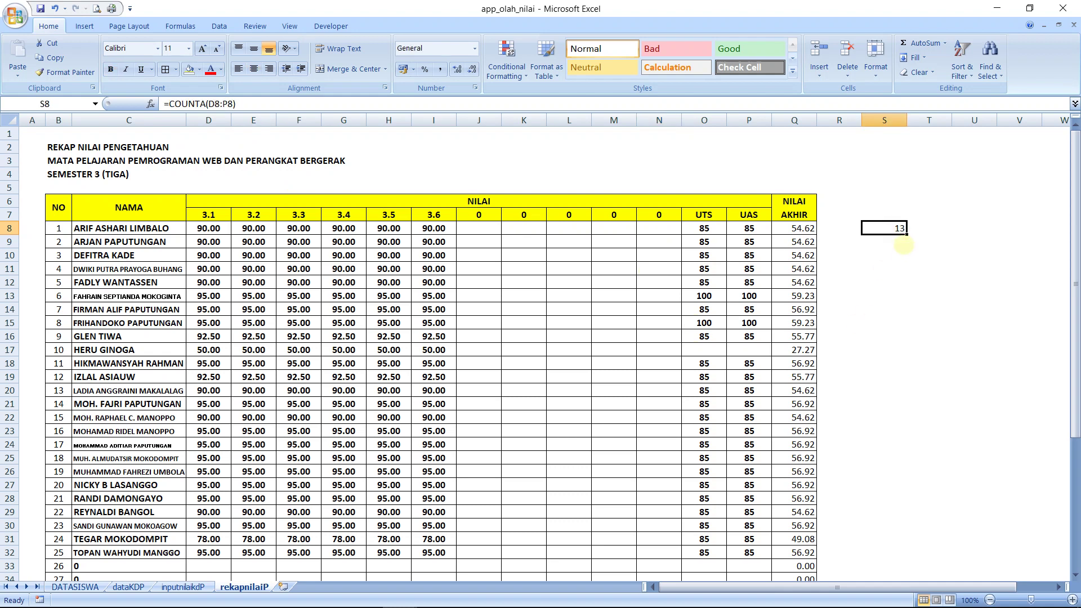
click(904, 245)
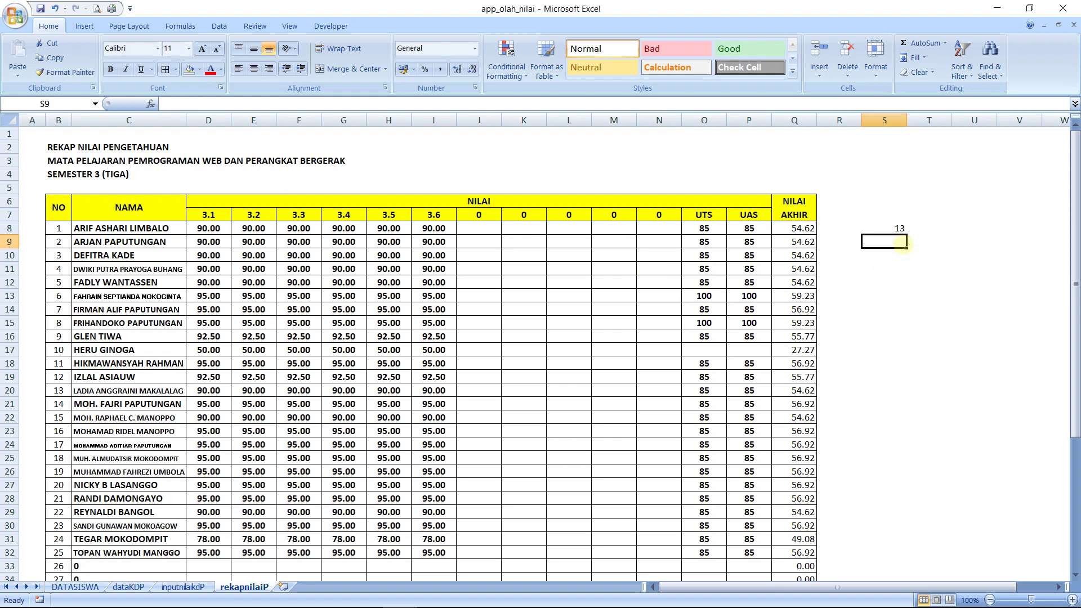
click(673, 232)
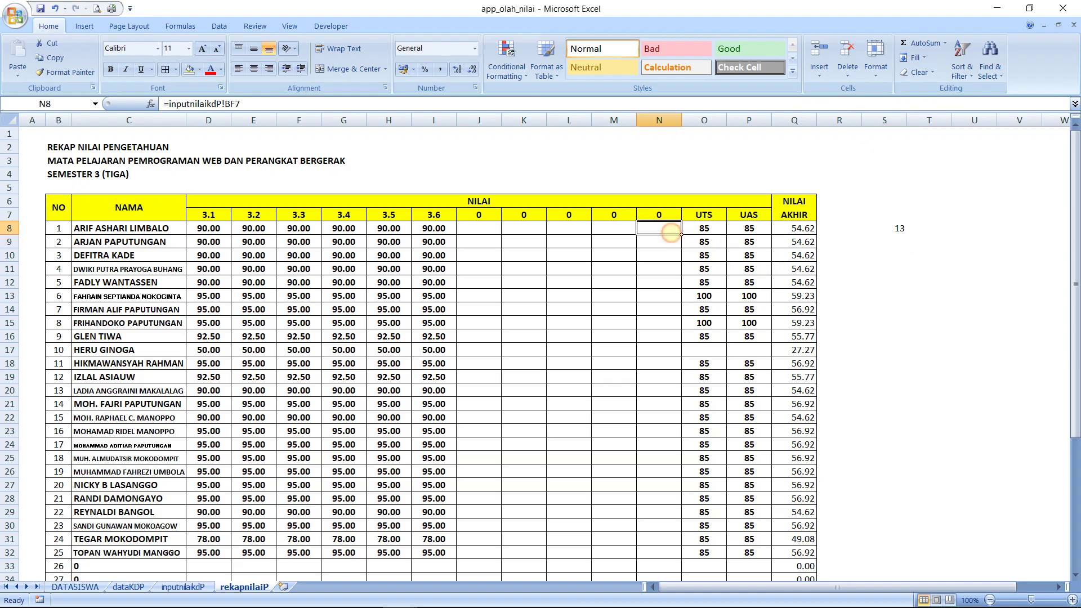
Step: Enter the test formula =COUNT(D9:P9) in cell S9 to count only the second student's numeric scores
click(893, 247)
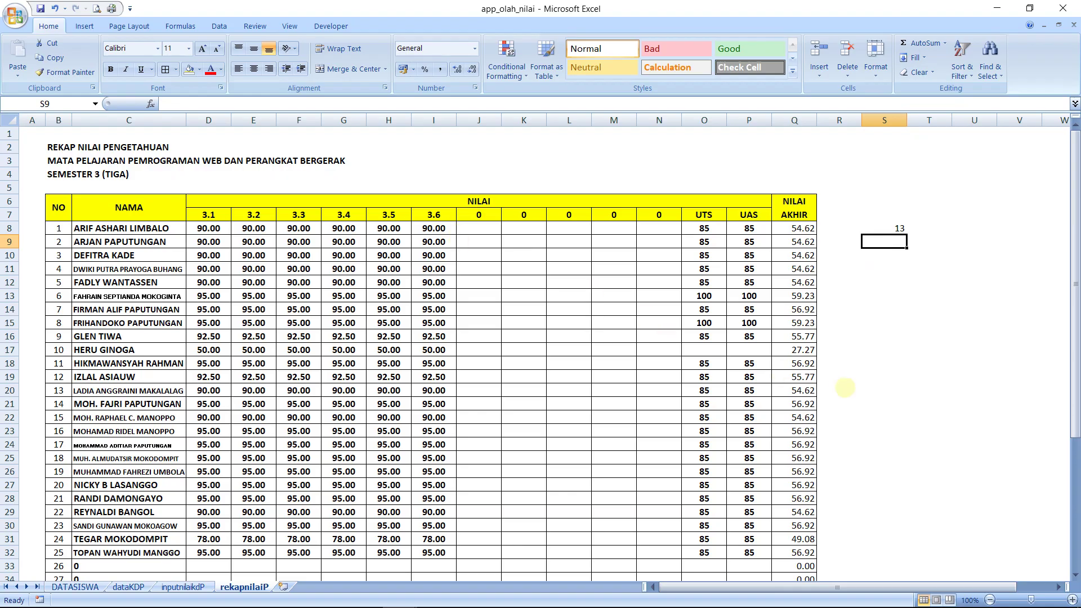
text(=count)
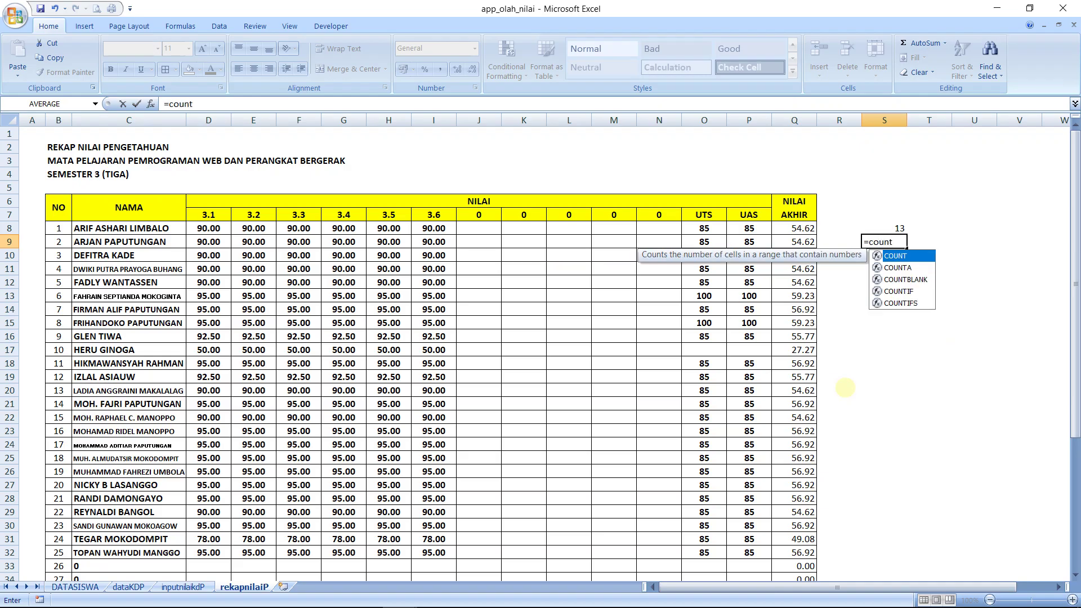
text(()
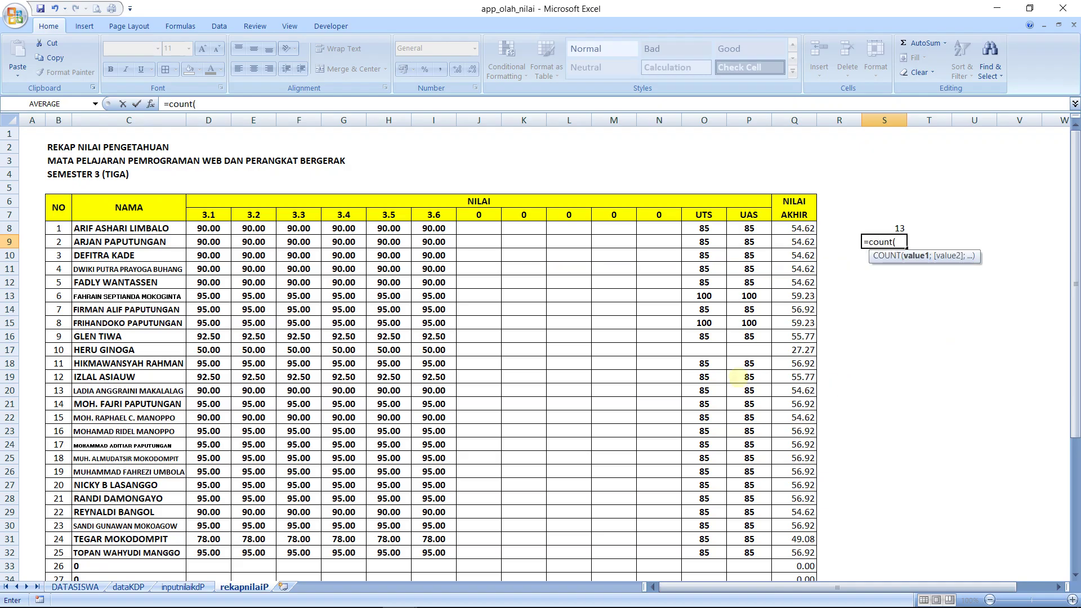
drag(208, 241, 766, 243)
text())
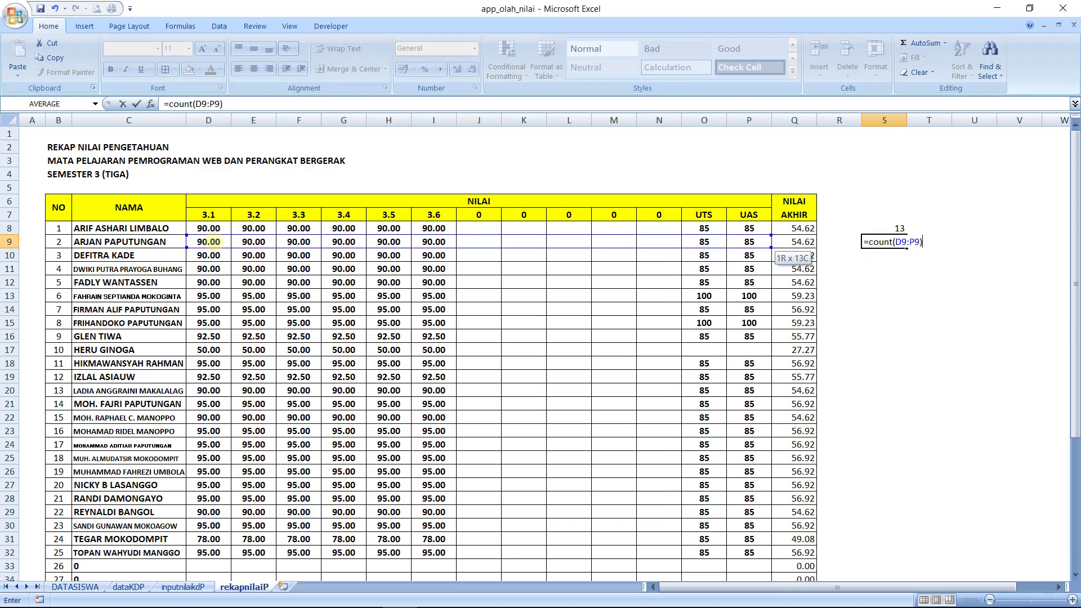
key(Return)
Step: Inspect the score cells across row 9 to check which ones the COUNT test includes
key(Up)
key(Left)
key(Left)
key(Left)
key(Left)
key(Left)
key(Left)
key(Left)
key(Left)
key(Left)
key(Left)
key(Left)
key(Left)
key(Left)
key(Left)
key(Left)
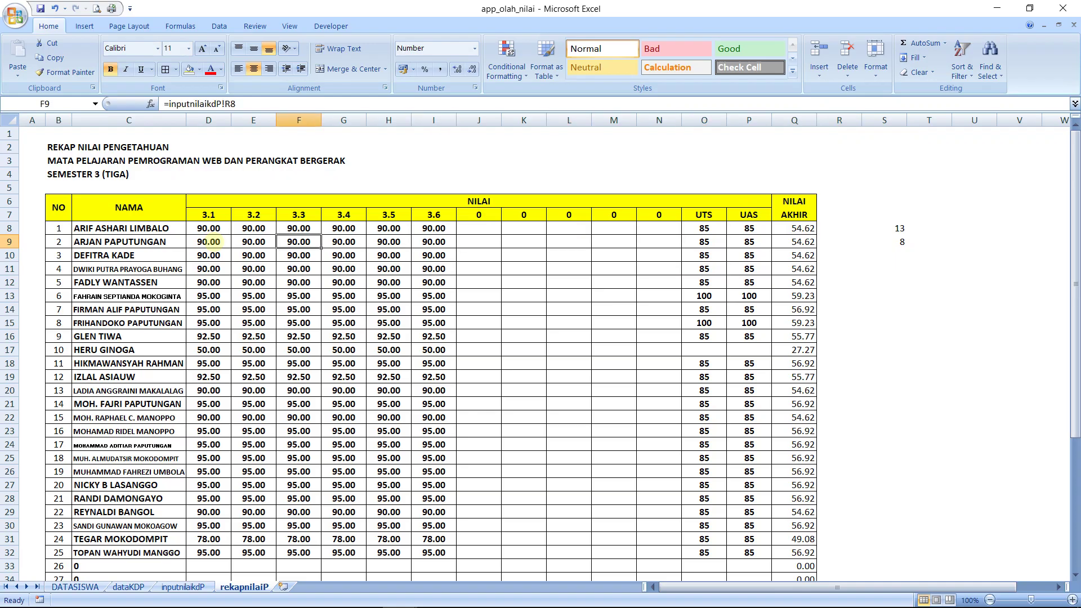
key(Right)
key(Right)
key(Right)
key(Right)
key(Right)
key(Right)
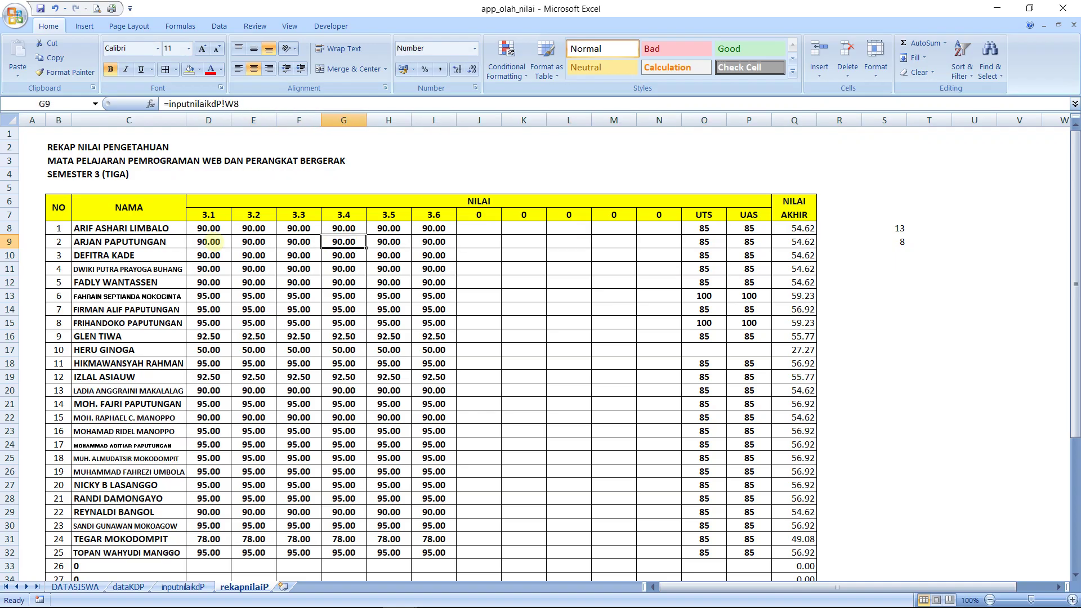
key(Right)
key(Right)
key(Right)
key(Right)
key(Right)
key(Right)
key(Right)
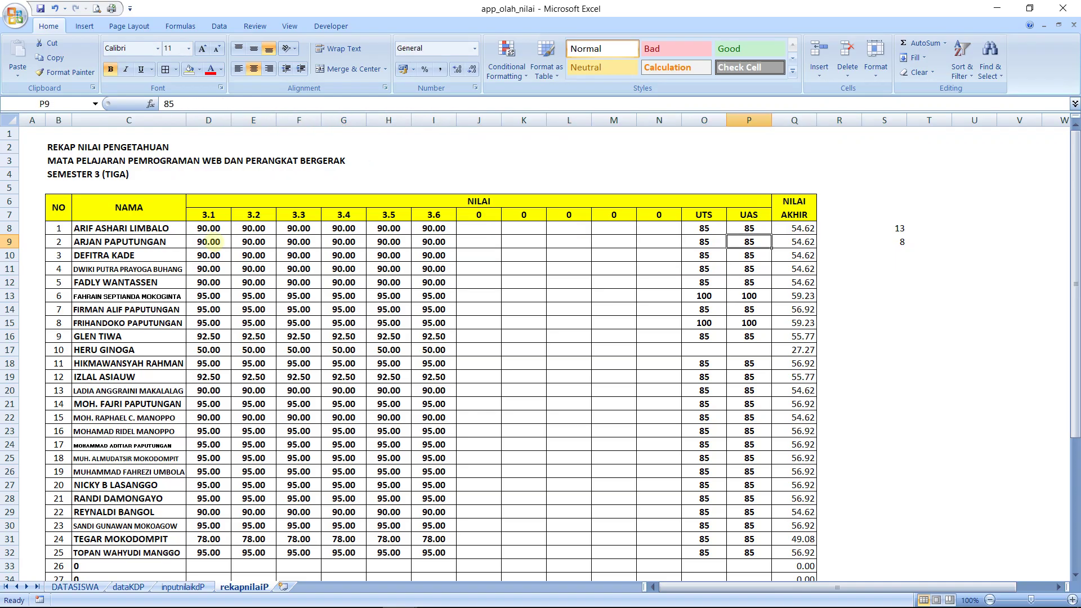
Step: Replace the first student's final-grade formula in Q8 with =SUM(D8:P8)/COUNT(D8:P8)
key(Up)
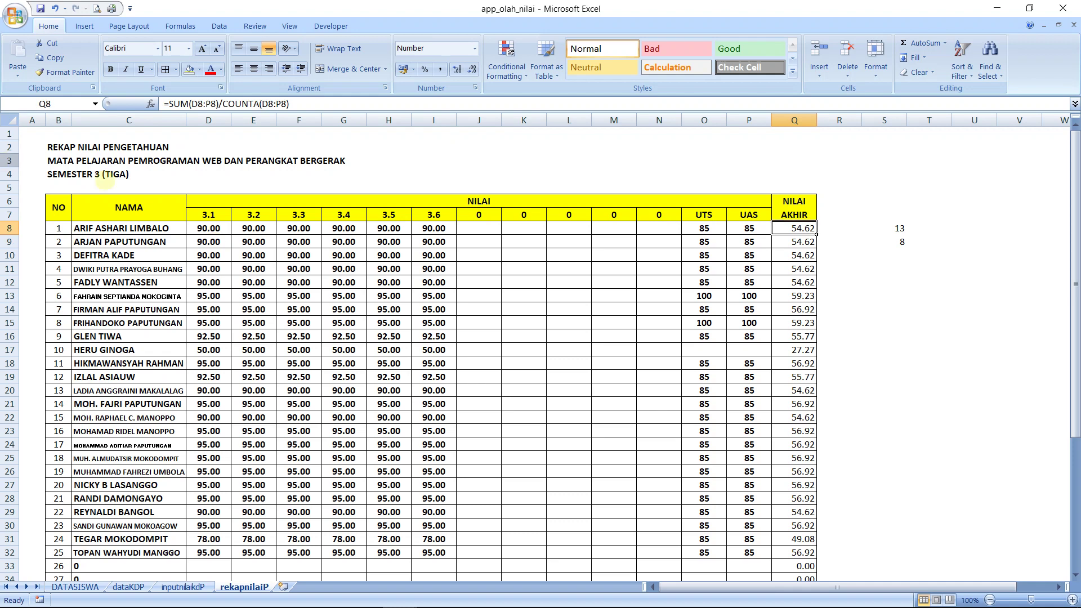
text(=)
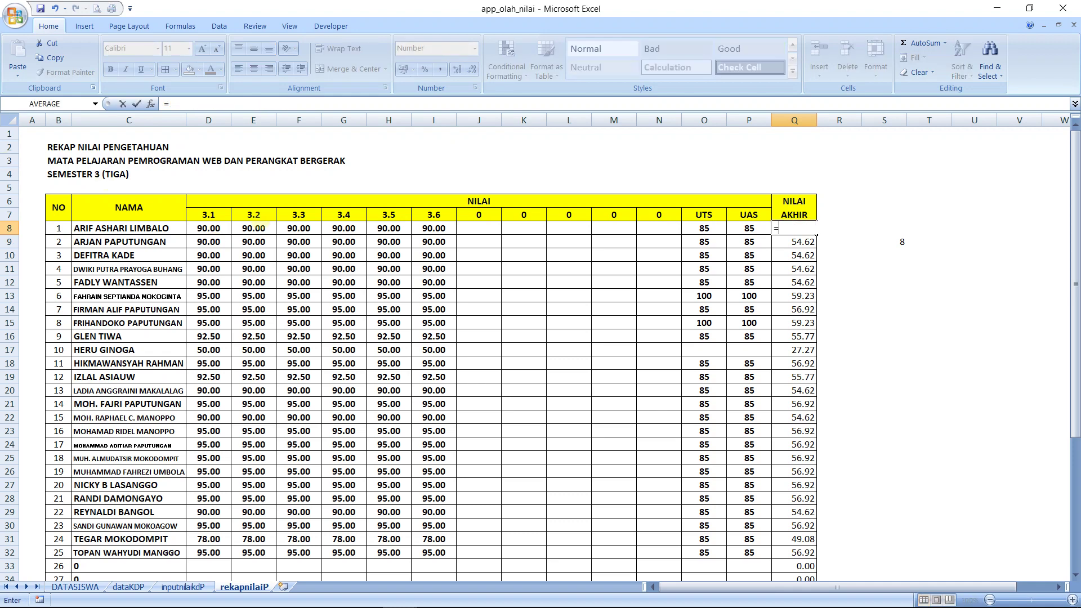
text(sum()
key(Left)
key(Left)
key(Left)
key(Left)
key(Left)
key(Left)
key(Left)
key(Left)
key(Left)
key(Left)
key(Left)
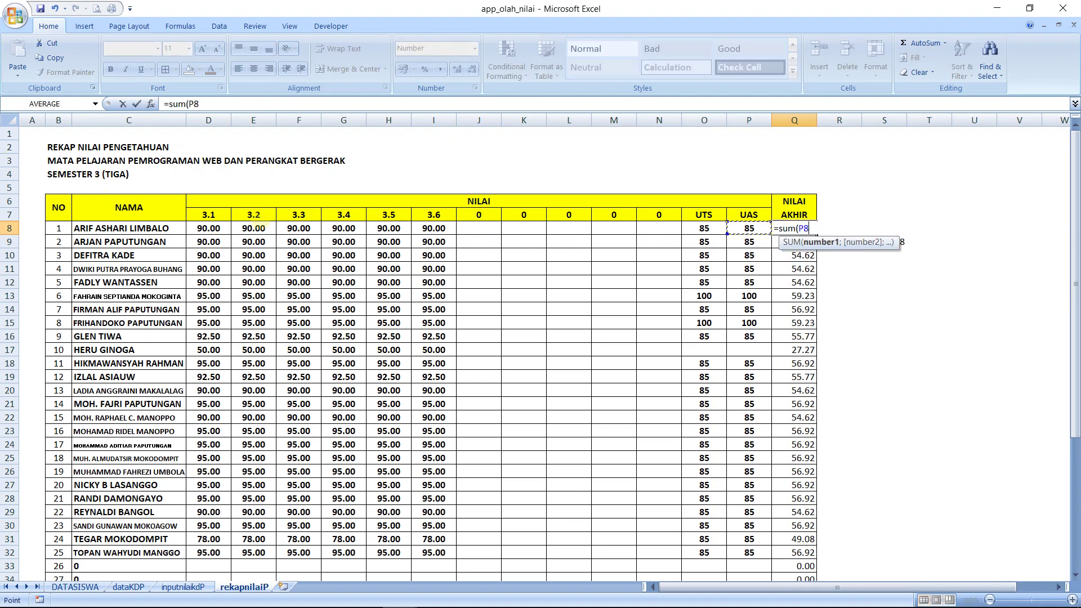
drag(209, 228, 768, 231)
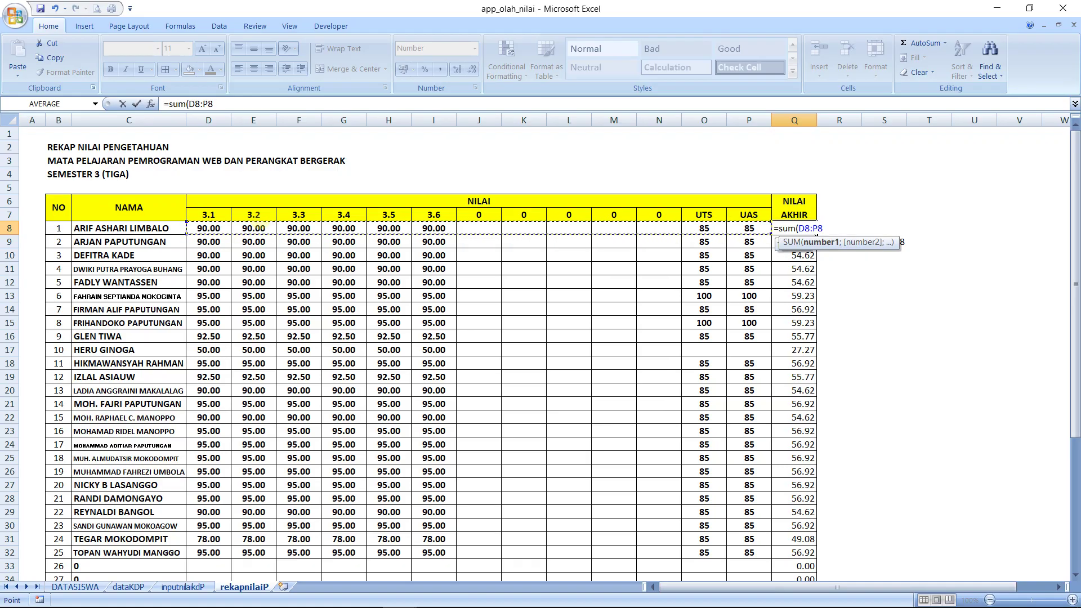
text())
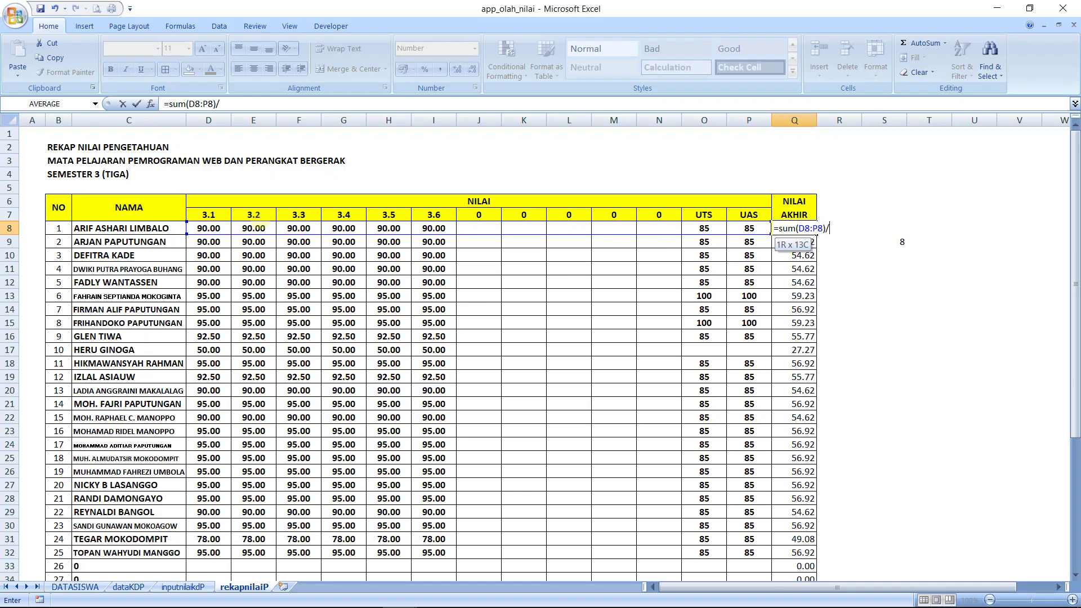
text(/count)
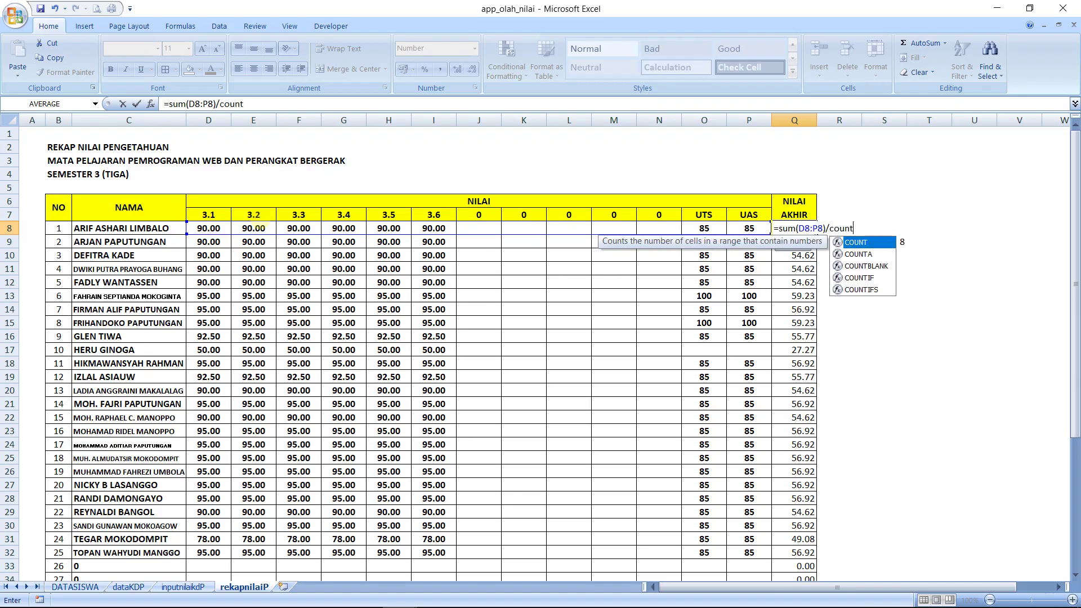
text(()
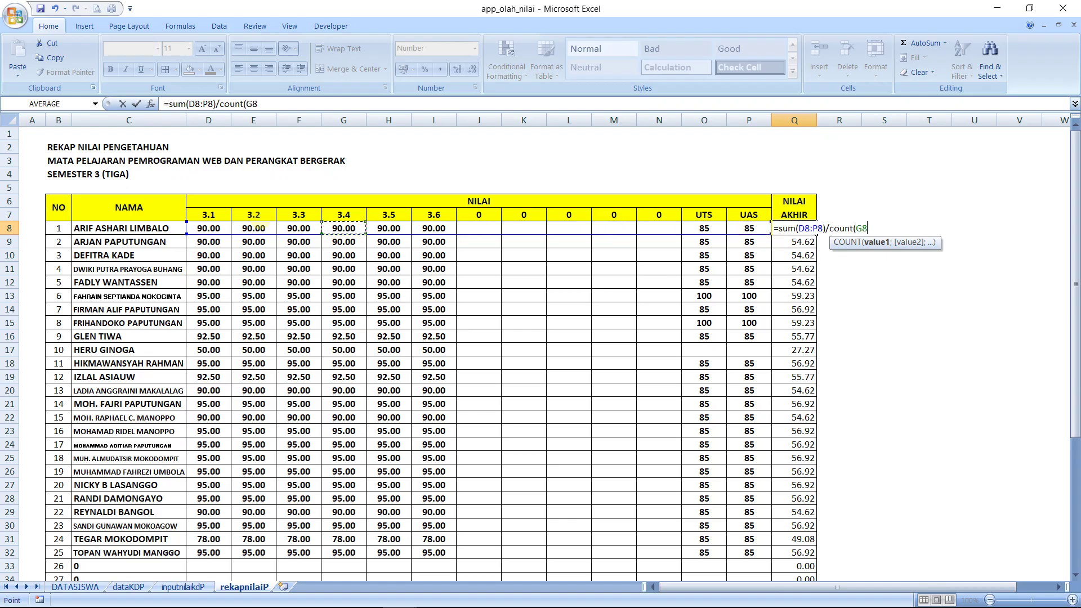
click(208, 228)
drag(260, 227, 770, 233)
text())
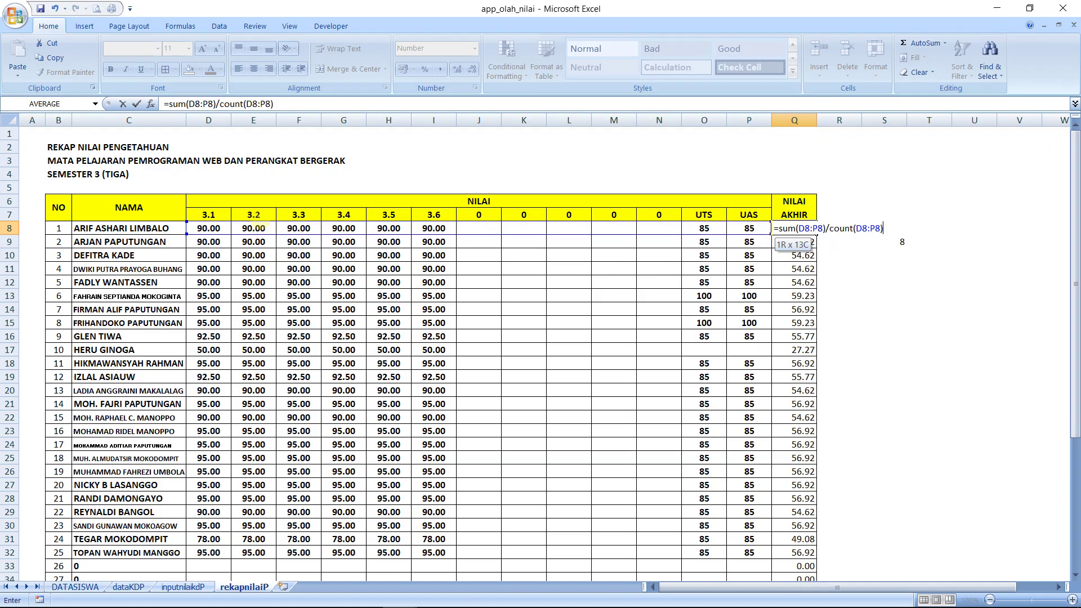
key(ctrl+Return)
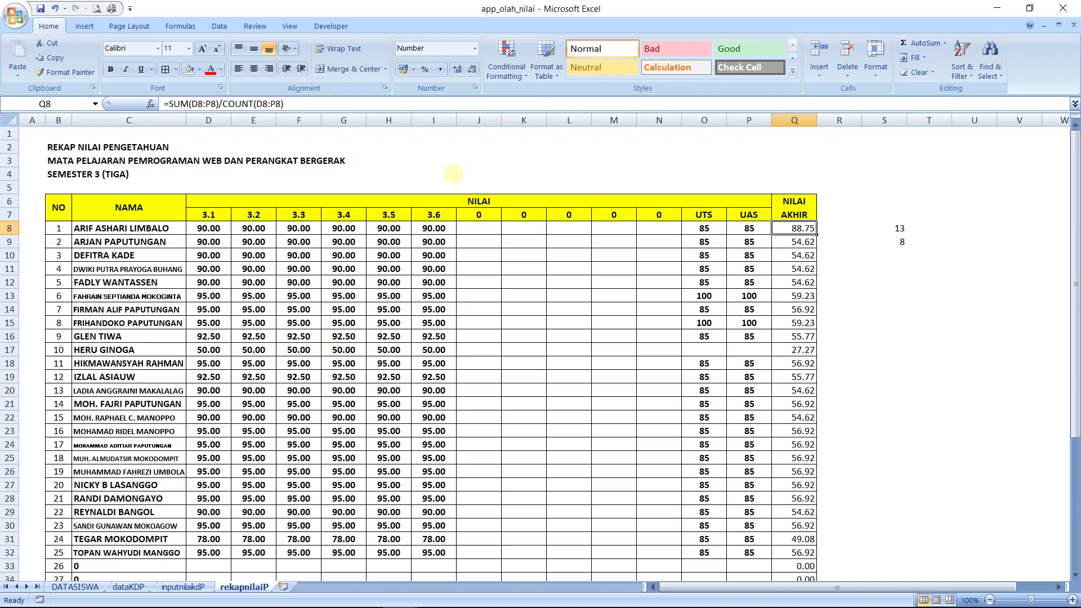
Step: Copy the final-grade formula from Q8 down the NILAI AKHIR column through Q47
drag(816, 233, 811, 563)
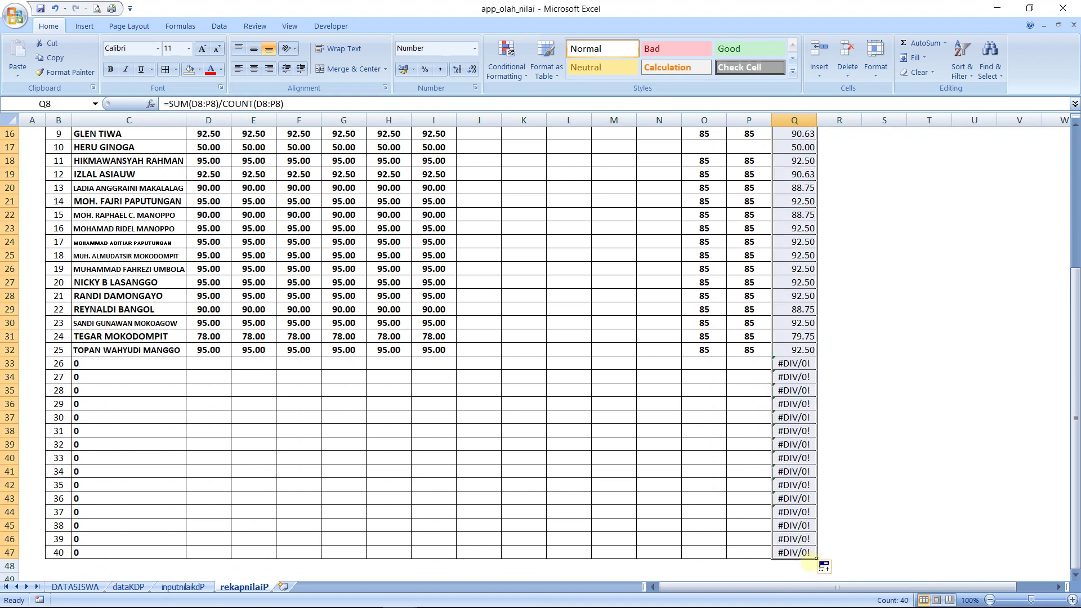
click(888, 431)
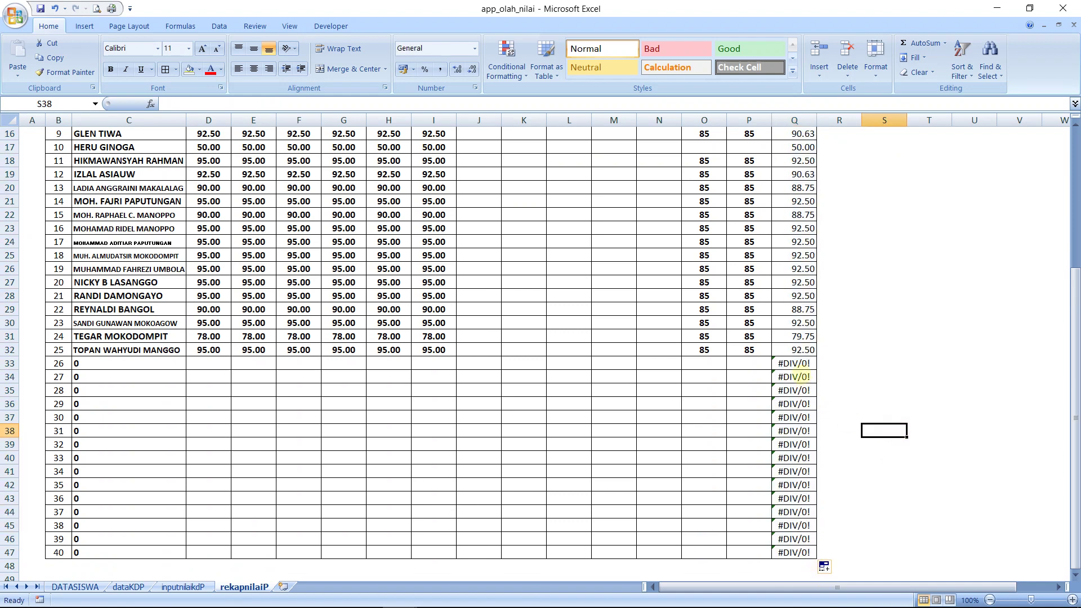
Step: Inspect the final-grade formulas in the NILAI AKHIR column, especially in the rows without student scores
click(795, 363)
key(Down)
key(Down)
key(Down)
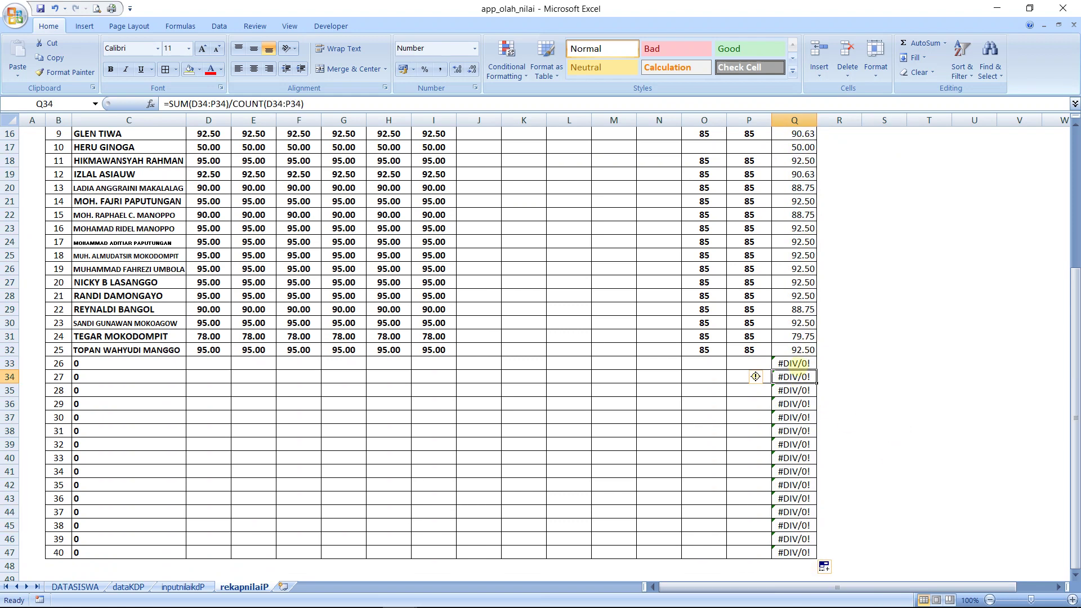
key(Down)
key(Down)
key(Down)
key(Down)
key(Down)
key(Down)
key(Down)
key(Down)
key(Down)
key(Down)
key(Down)
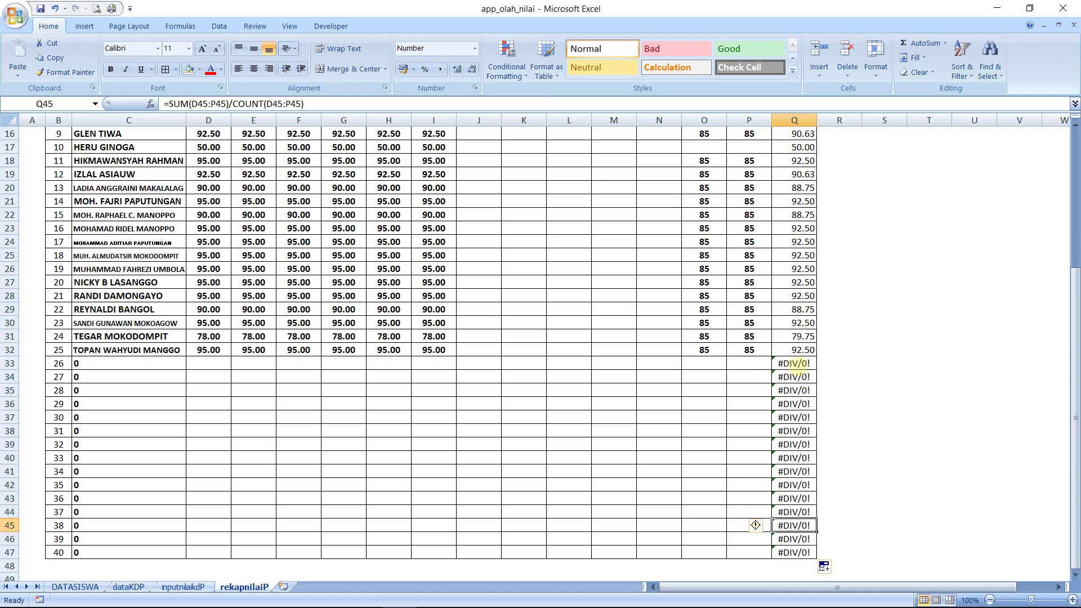
key(Up)
key(Up)
key(Up)
key(Up)
key(Up)
key(Up)
key(Up)
key(Up)
key(Up)
key(Up)
key(Up)
key(Up)
key(Up)
key(Up)
key(Up)
key(Up)
key(Up)
key(Up)
key(Up)
key(Up)
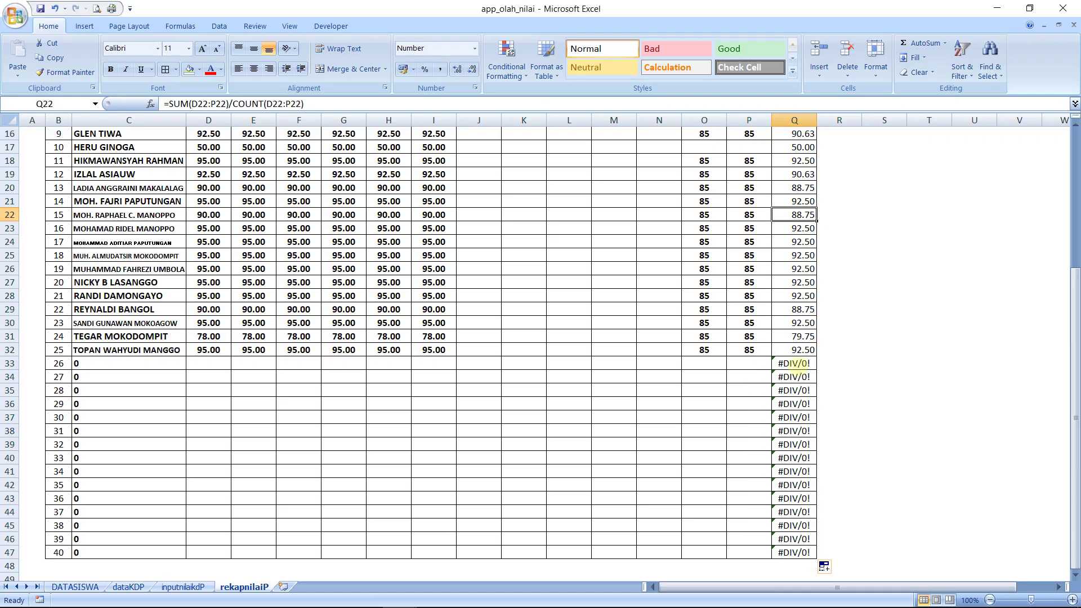
key(Up)
key(Up)
key(Up)
key(Up)
key(Up)
key(Down)
key(Down)
key(Down)
key(Down)
key(Down)
key(Down)
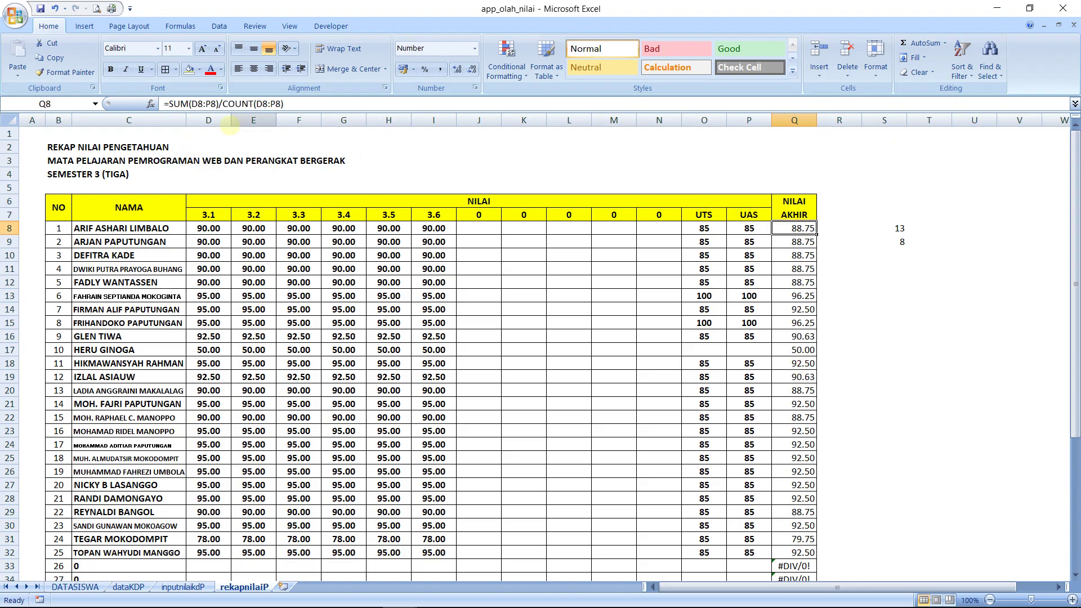
Step: Wrap the first student's final-grade formula in Q8 with an IF: =IF(COUNT(D8:P8)=0;"";SUM(D8:P8)/COUNT(D8:P8))
key(F2)
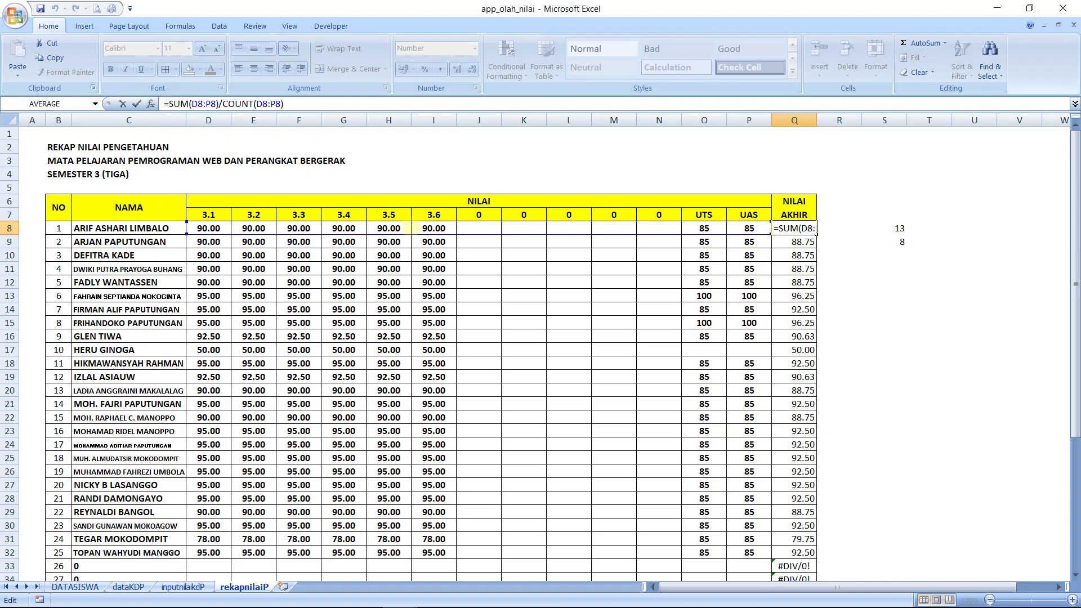
key(Home)
key(Right)
text(if()
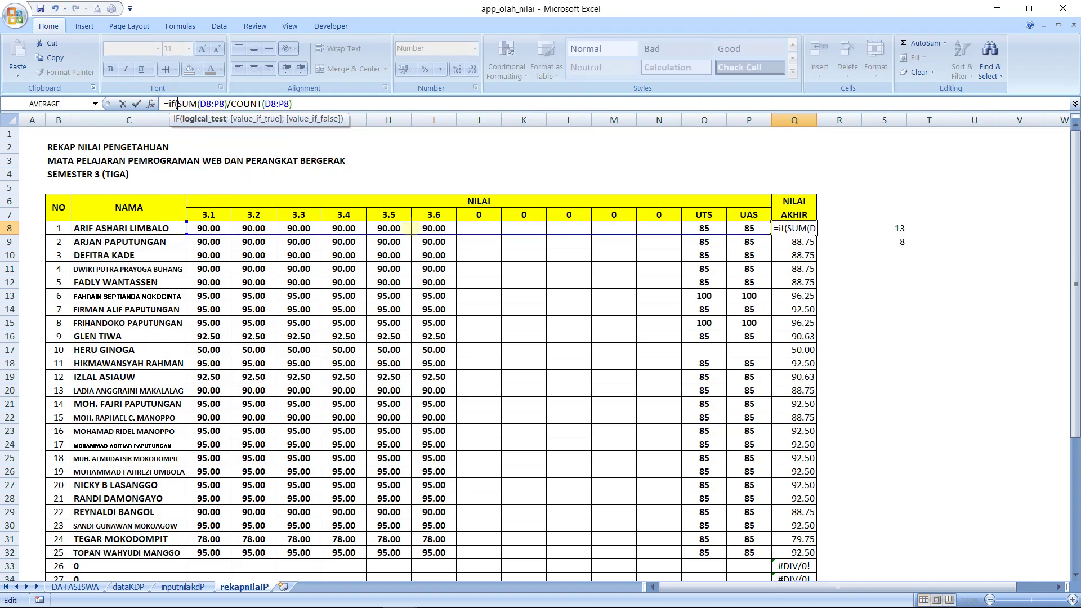
text(cou)
key(BackSpace)
key(BackSpace)
key(BackSpace)
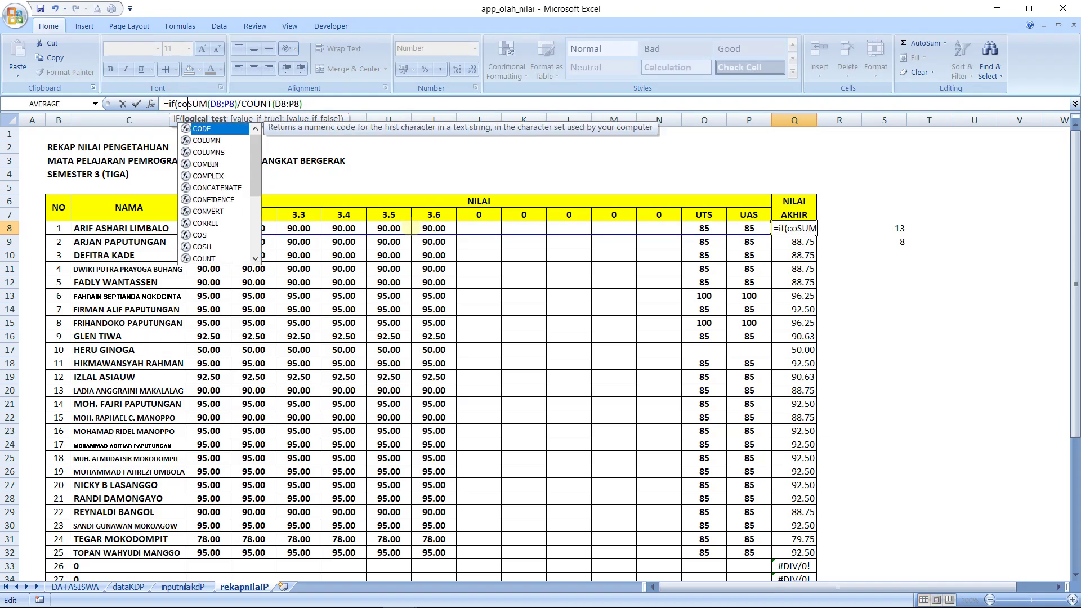
text(COUNT)
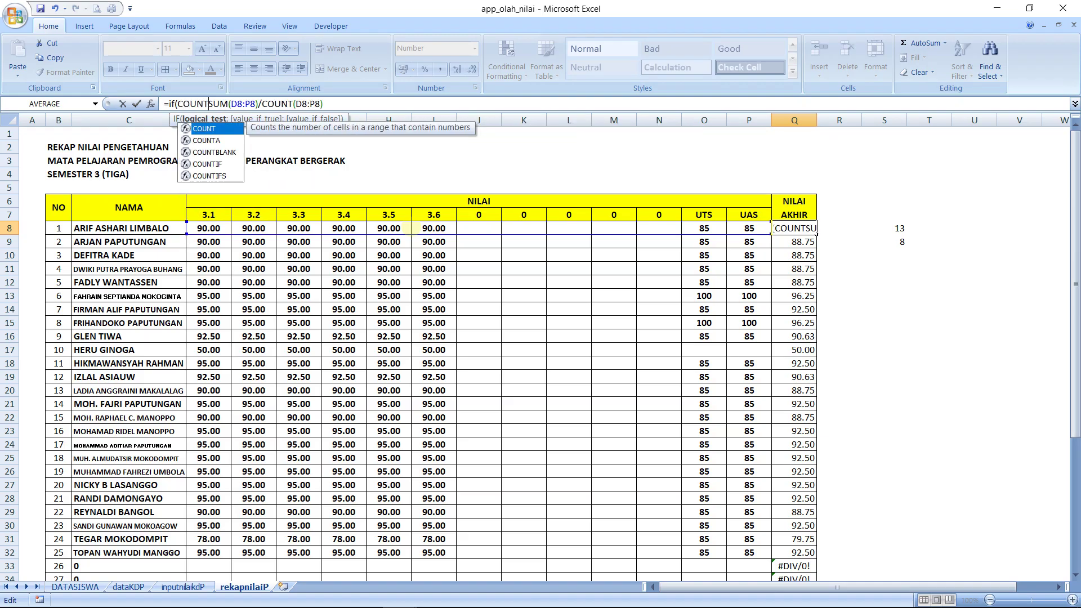
text(()
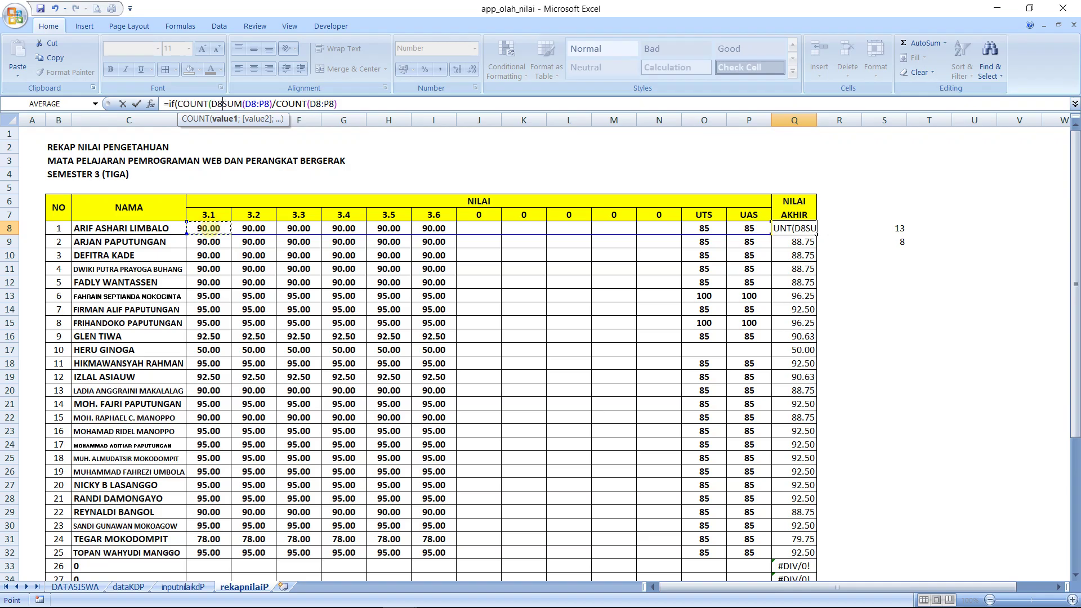
drag(203, 228, 768, 234)
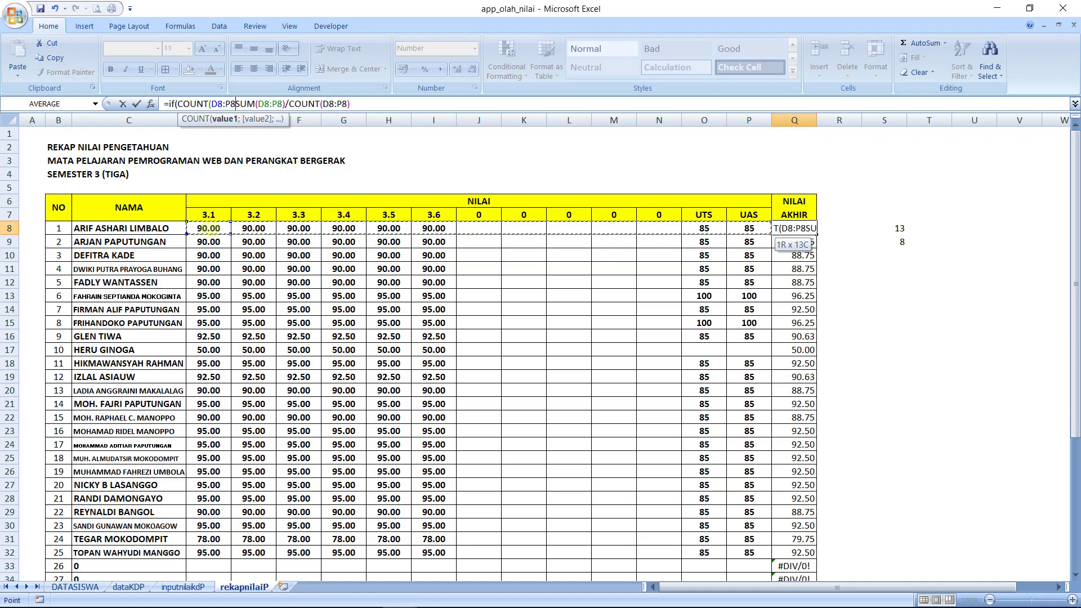
text())
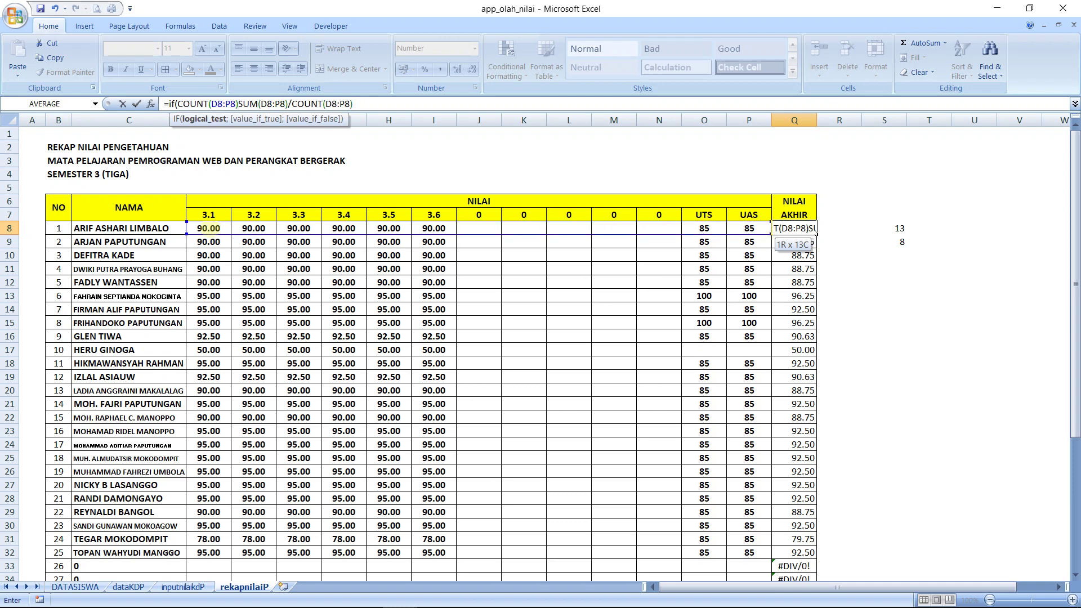
text(=0)
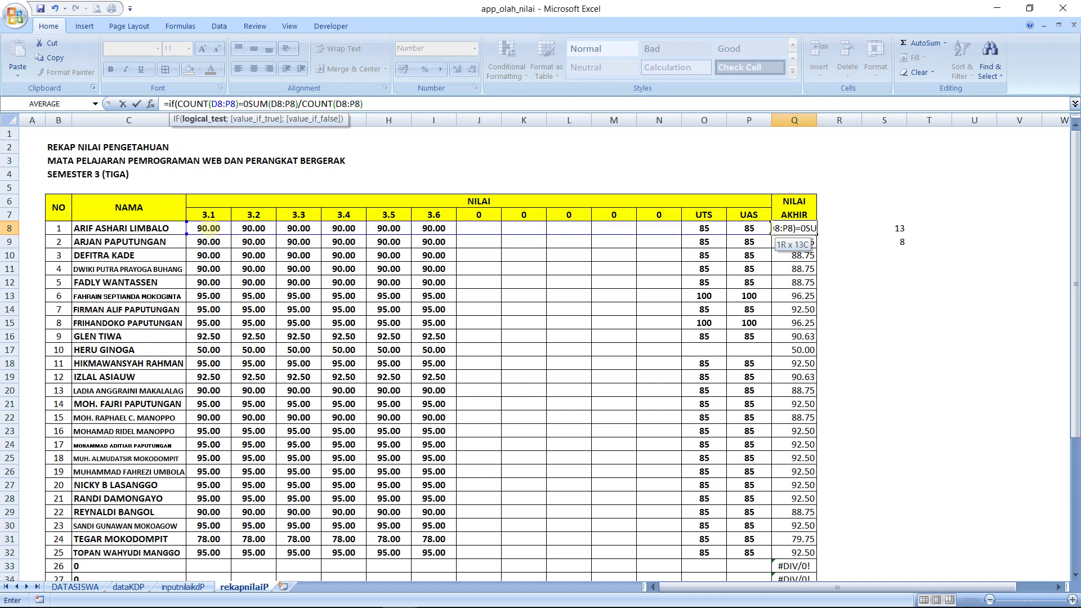
text(;)
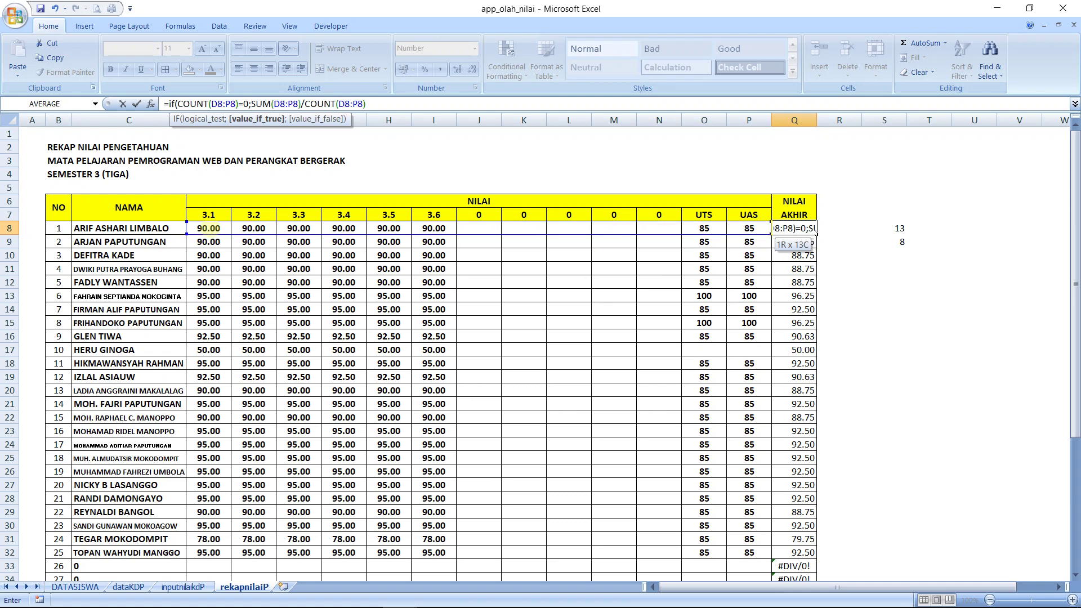
text("")
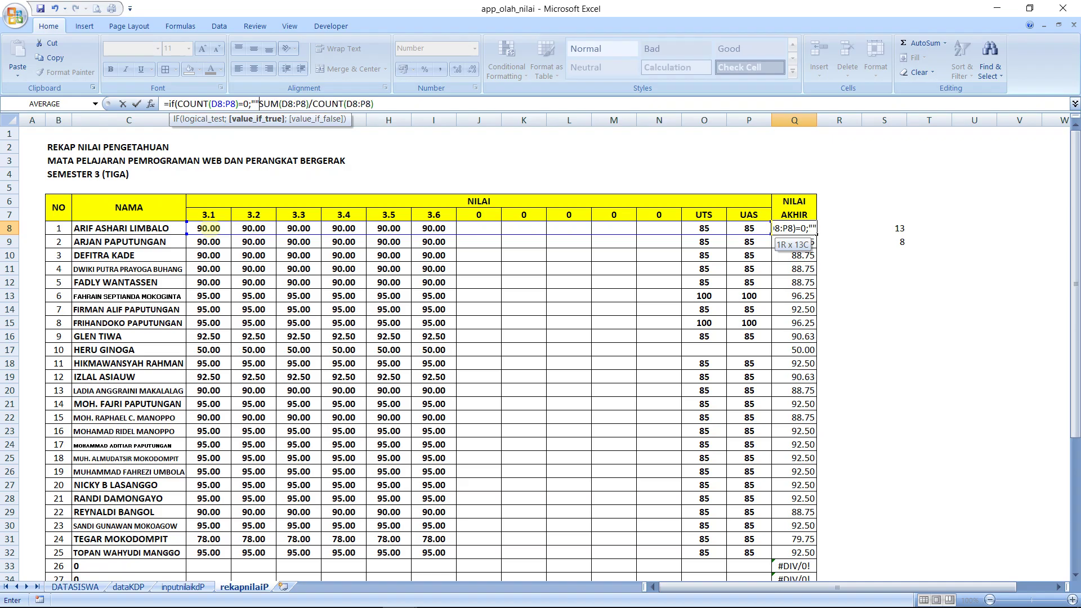
text(;)
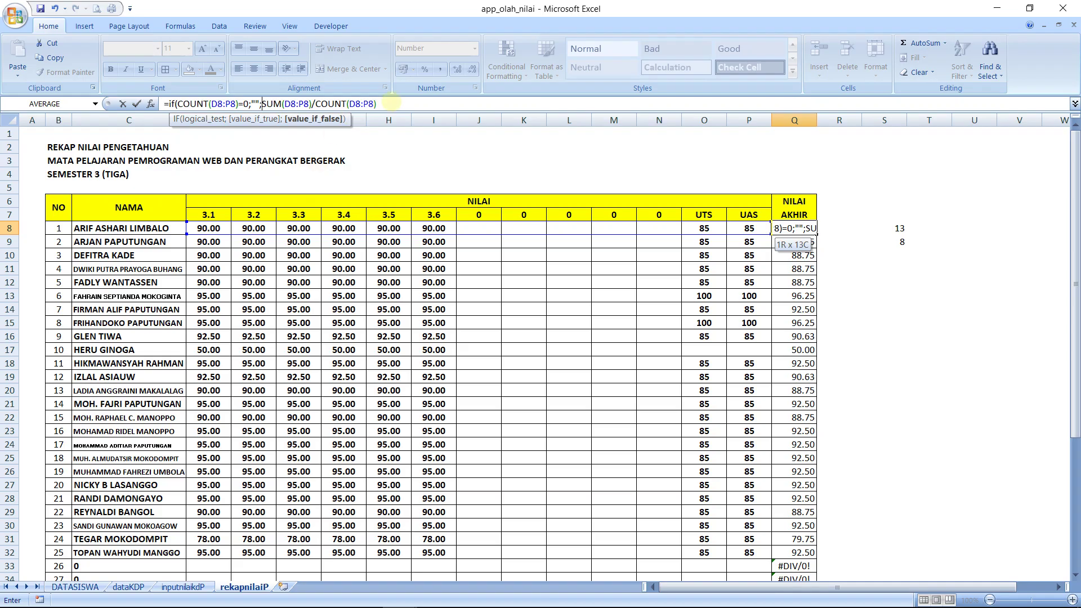
click(391, 103)
key(Return)
Step: Copy the IF-based final-grade formula from Q8 down the NILAI AKHIR column through Q47
key(Up)
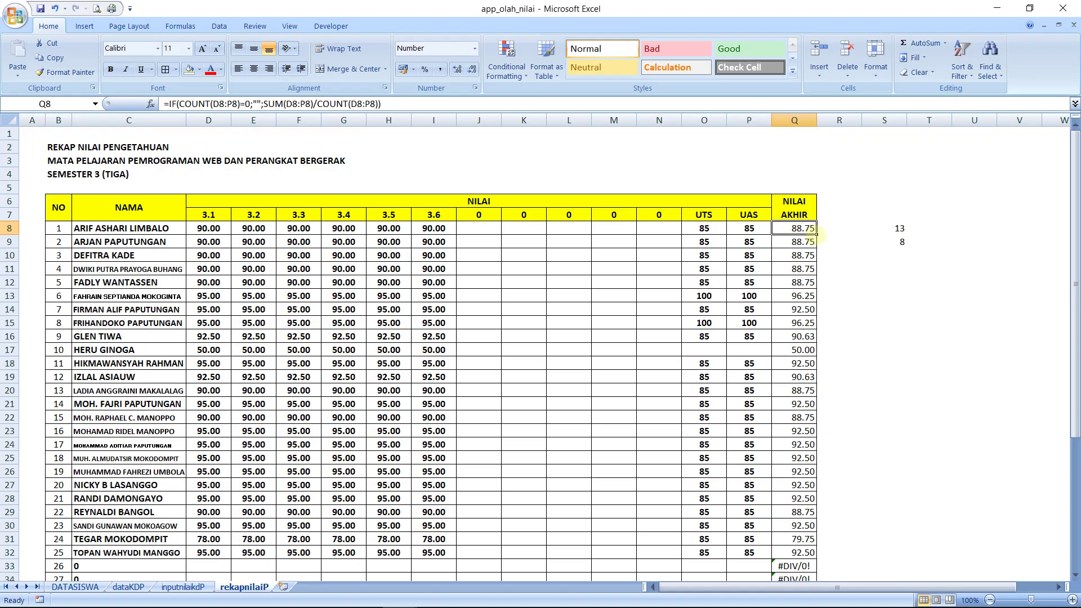
drag(817, 233, 817, 558)
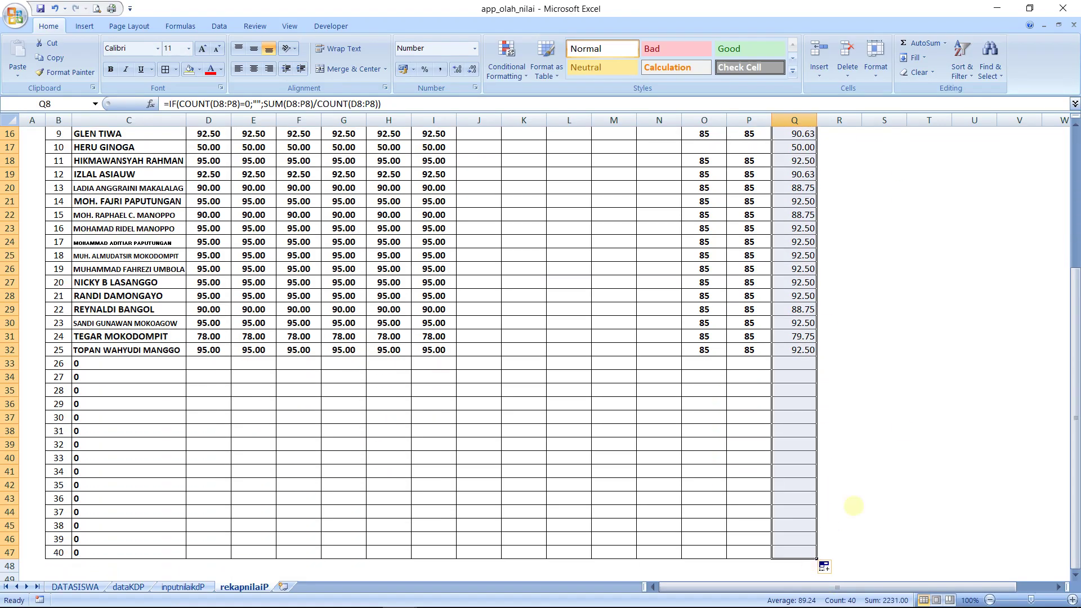
click(898, 423)
Step: Check the copied IF formulas in the NILAI AKHIR column, in both the empty rows and the scored student rows
click(814, 420)
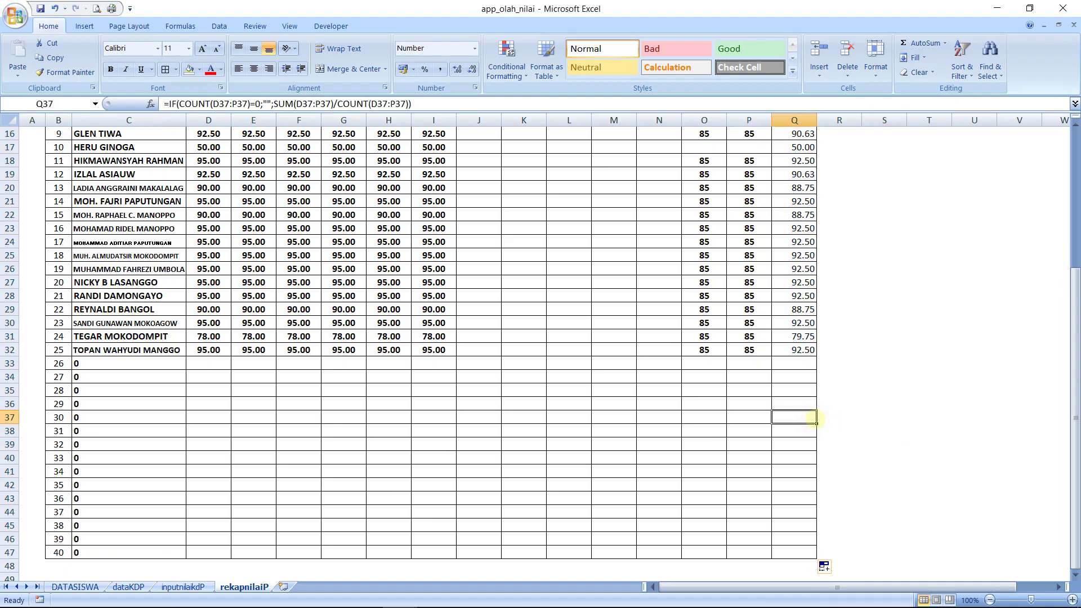
key(Up)
key(Up)
key(Up)
key(Up)
key(Up)
key(Up)
key(Up)
key(Up)
key(Up)
key(Up)
key(Up)
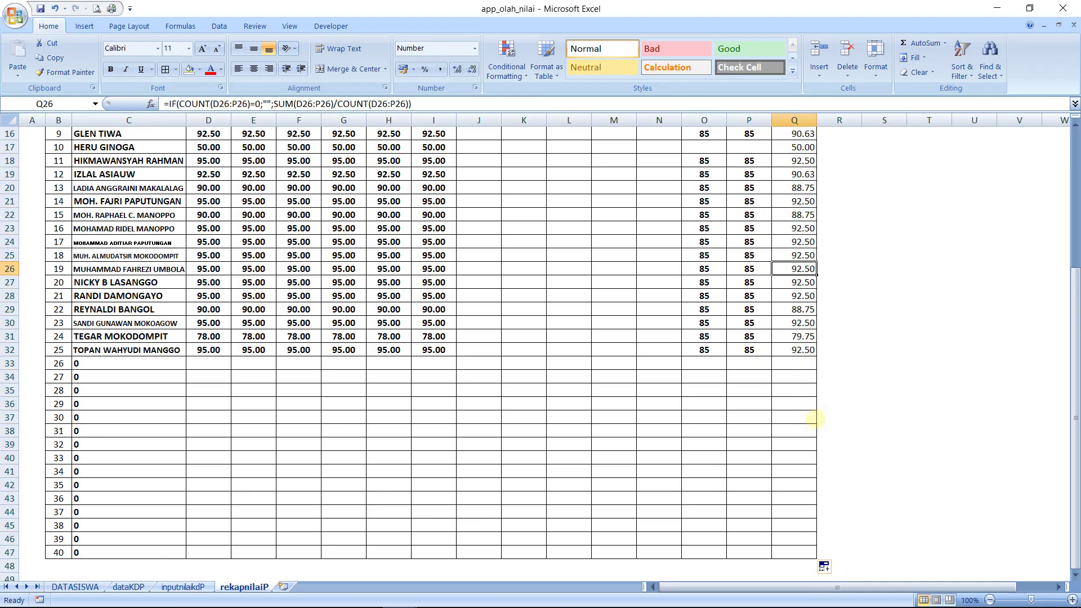
key(Up)
key(Up)
key(Up)
key(Up)
key(Up)
key(Up)
key(Up)
key(Up)
key(Up)
key(Up)
key(Up)
key(Up)
key(Up)
key(Up)
key(Up)
key(Up)
key(Up)
key(Up)
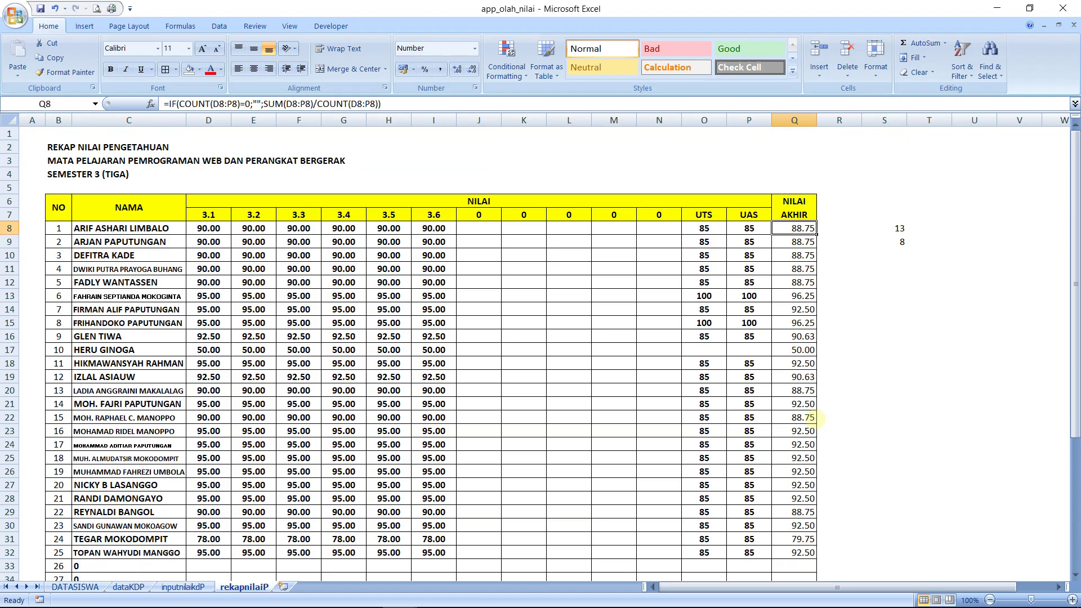
key(Down)
key(Down)
key(Down)
key(Down)
key(Down)
key(Down)
key(Down)
key(Down)
key(Down)
key(Down)
key(Down)
key(Down)
key(Down)
key(Down)
key(Down)
key(Down)
key(Down)
key(Down)
key(Down)
key(Down)
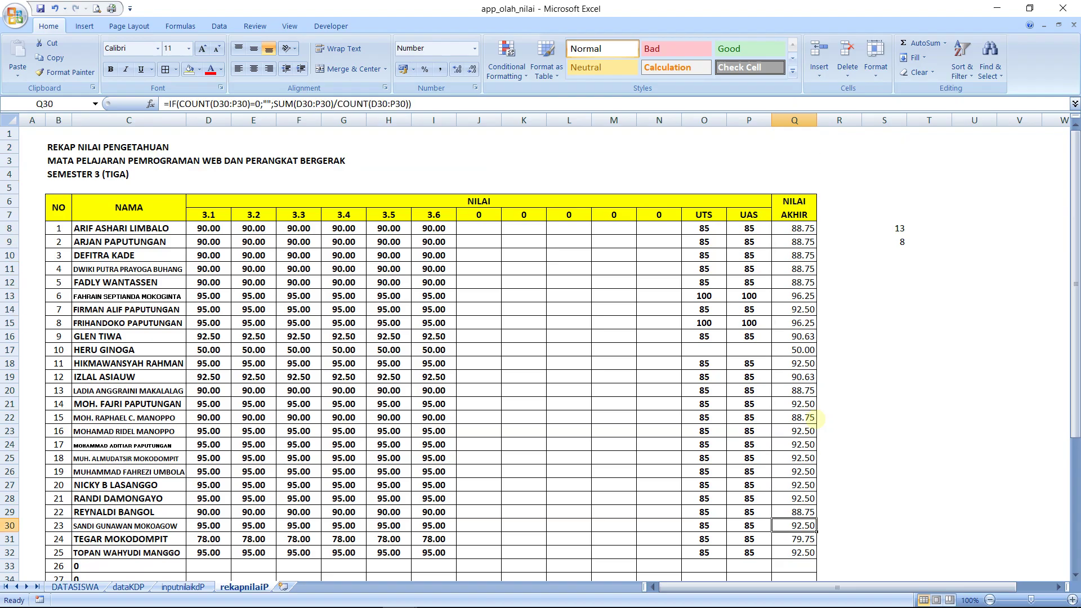
key(Down)
key(Down)
key(Down)
key(Up)
key(Up)
key(Up)
key(Up)
key(Up)
key(Up)
key(Up)
key(Up)
key(Up)
key(Up)
key(Up)
key(Up)
key(Up)
key(Up)
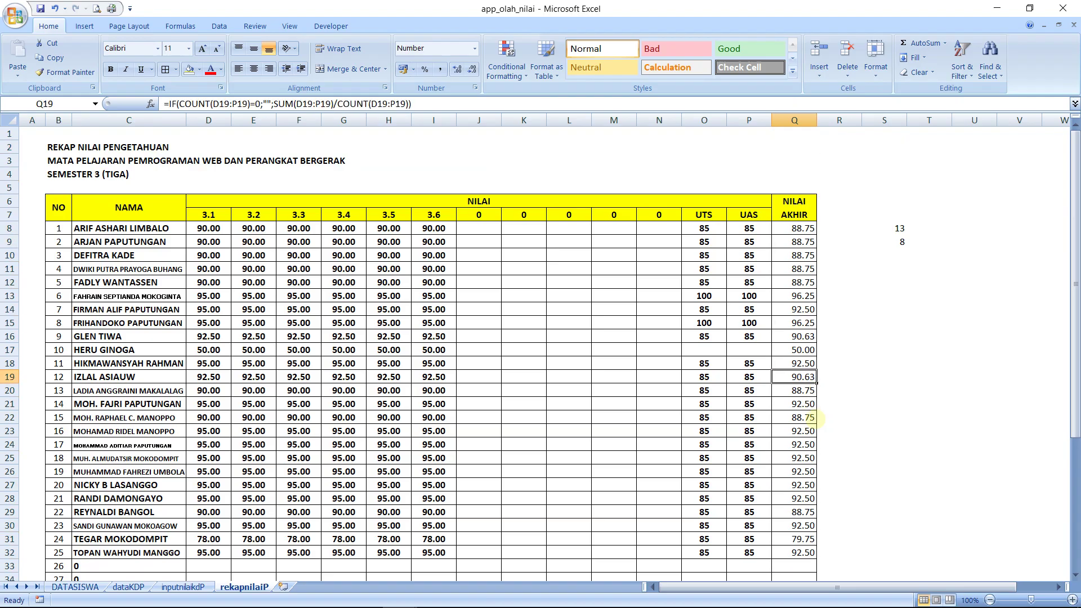
Step: Delete the COUNTA and COUNT test formulas from S8:S9 and return to the first student's final grade in Q8
key(Up)
key(Up)
key(Right)
key(Right)
key(Right)
key(Up)
key(Up)
key(Up)
key(Up)
key(Up)
key(Up)
key(Up)
key(Up)
key(Up)
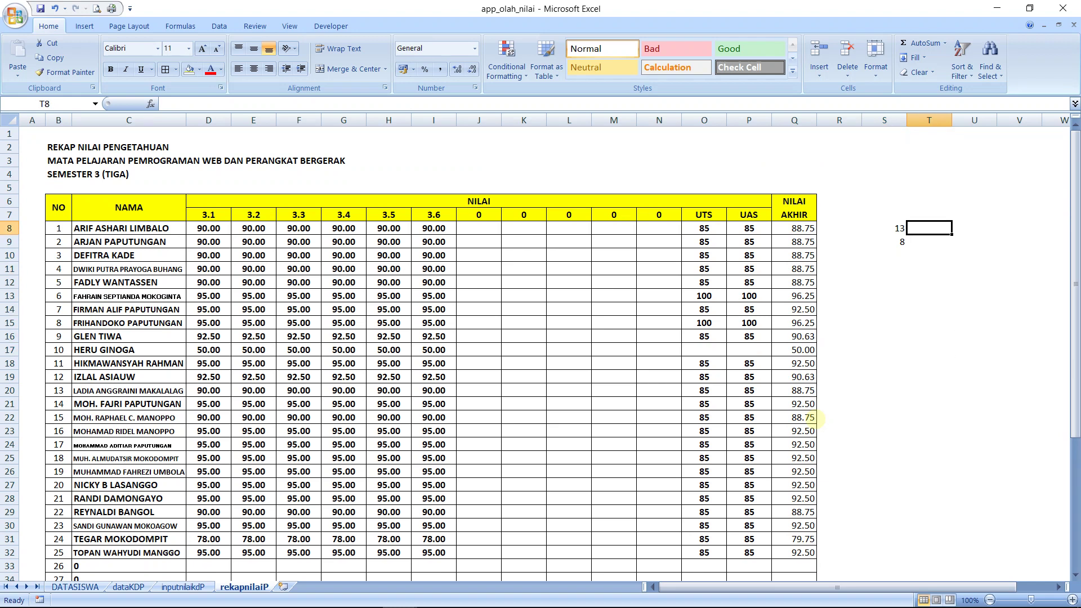
key(Left)
key(shift+Down)
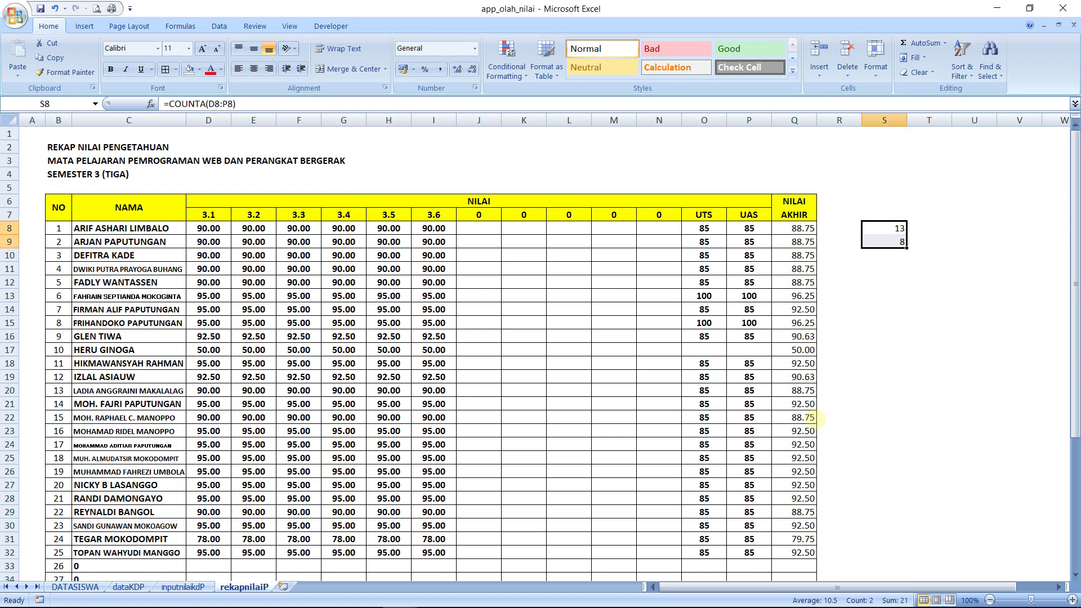
key(Delete)
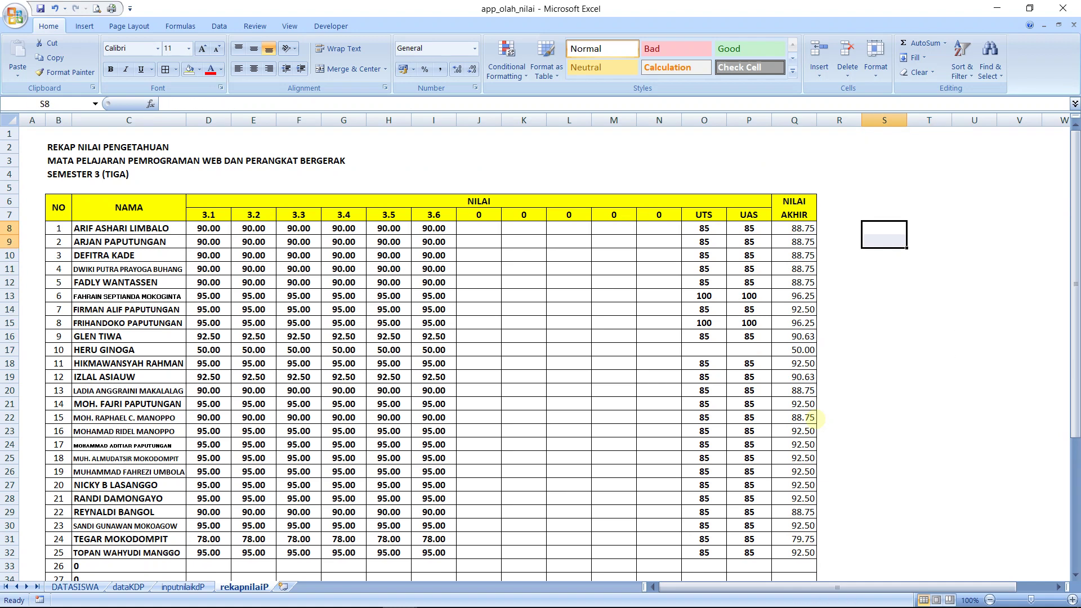
key(shift+Up)
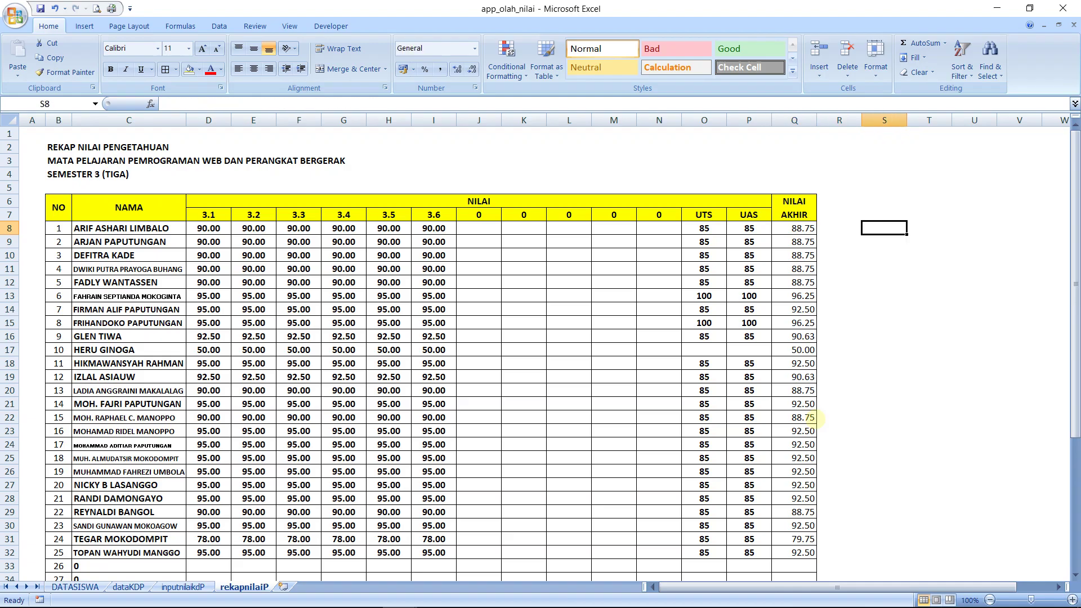
key(Left)
key(Left)
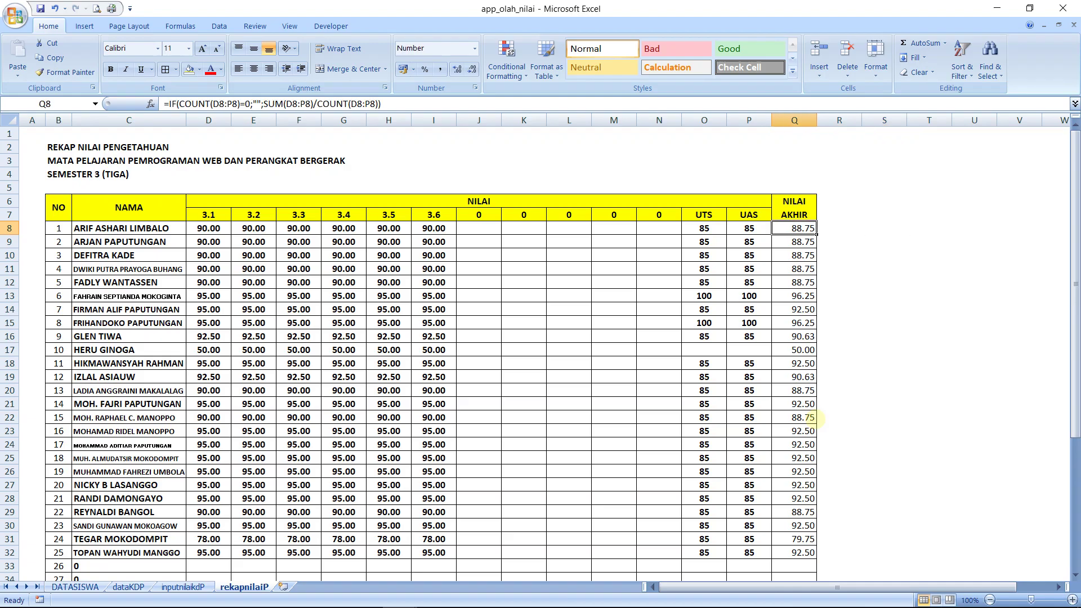
Step: Review the first student's 3.1–3.6, UTS and UAS scores and final grade across row 8, ending at the empty cell S8
key(Left)
key(Left)
key(Left)
key(Left)
key(Left)
key(Left)
key(Left)
key(Left)
key(Left)
key(Left)
key(Left)
key(Left)
key(Left)
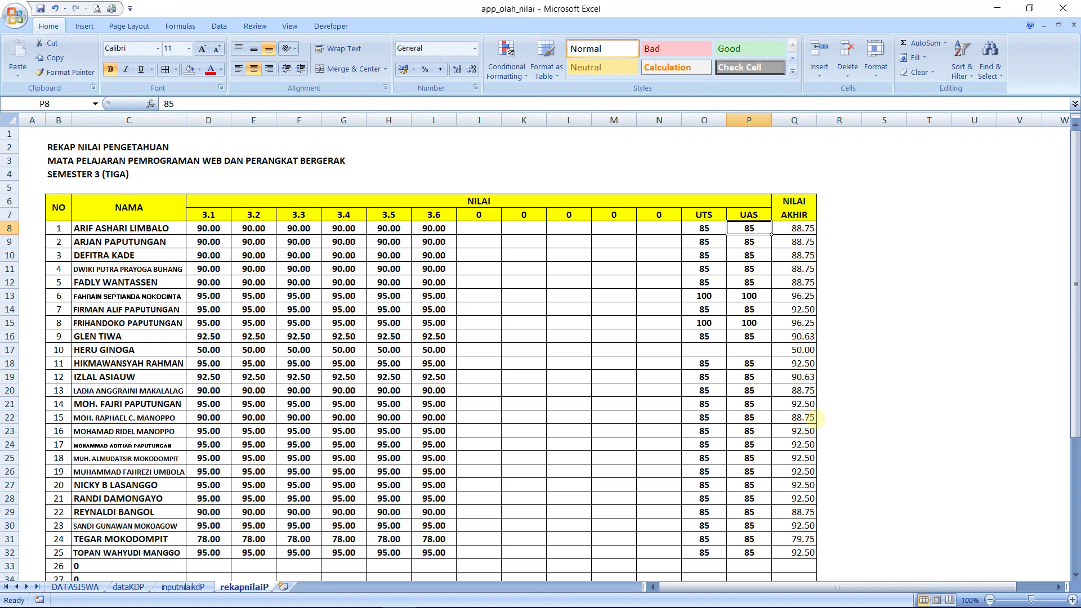
key(Right)
key(Right)
key(Right)
key(Right)
key(Right)
key(Right)
key(Right)
key(Right)
key(Right)
key(Right)
key(Right)
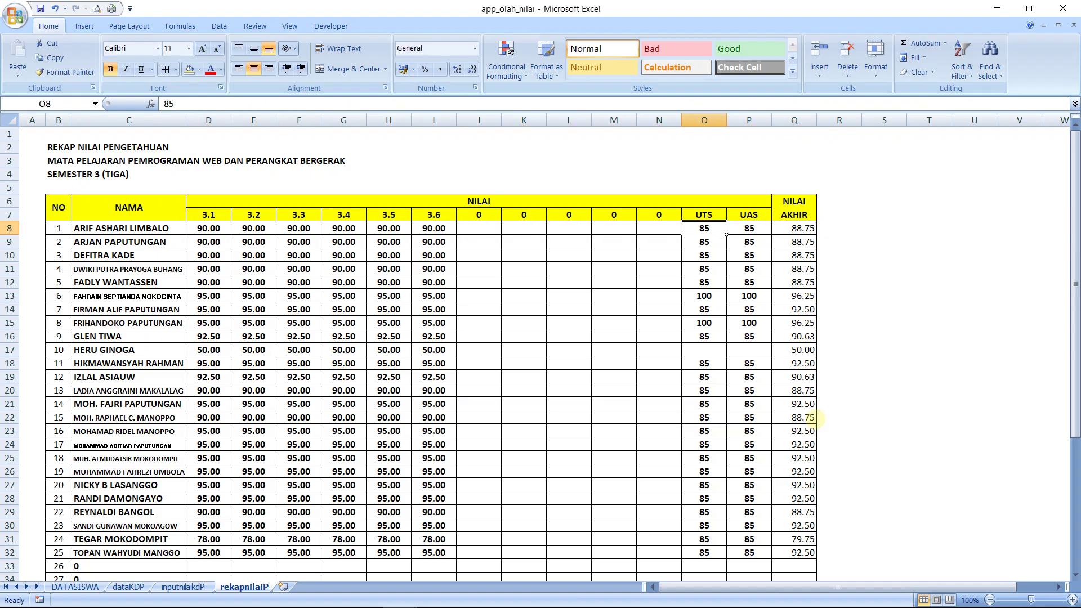
key(Right)
key(Left)
key(Left)
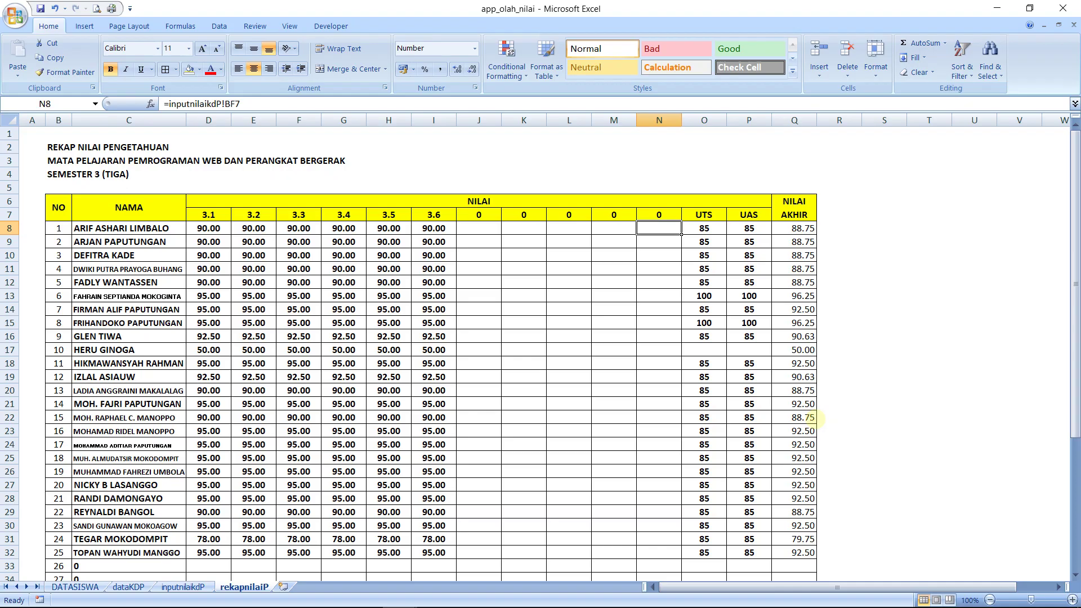
key(Right)
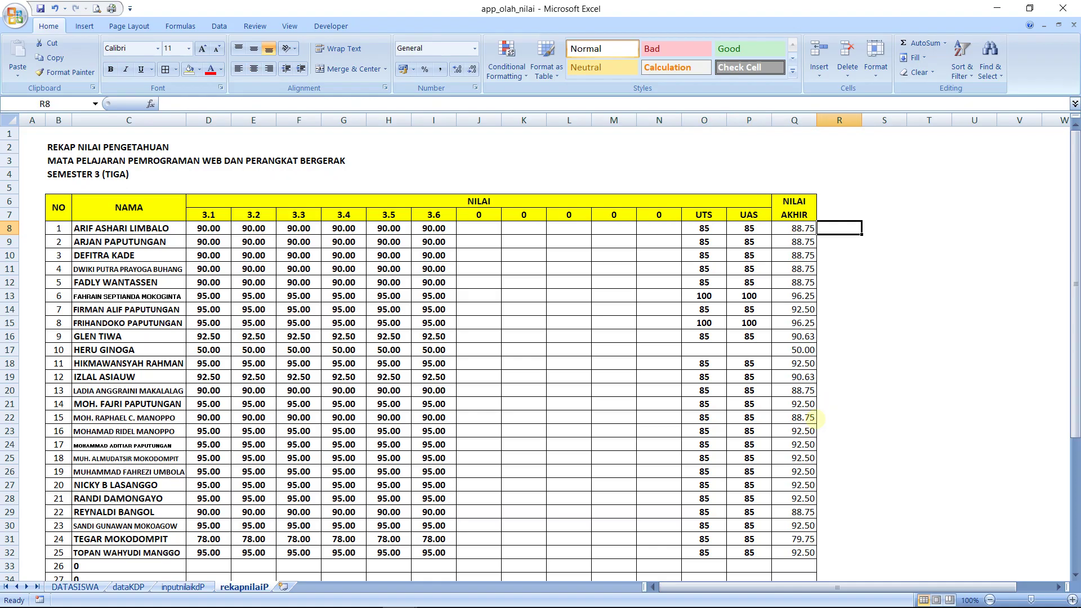
key(Left)
key(Left)
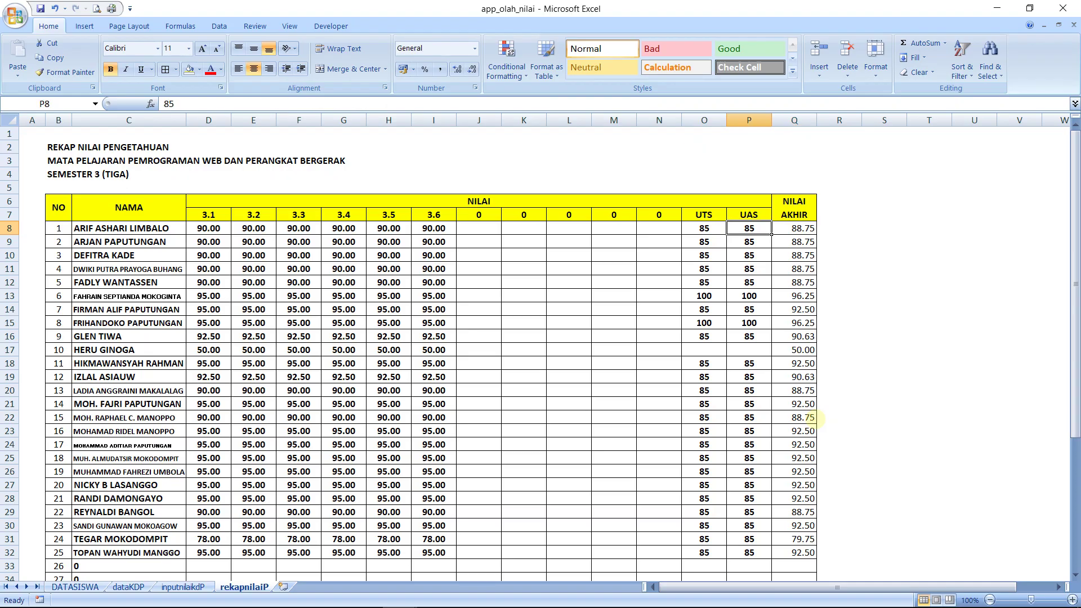
key(Left)
key(Left)
key(Left)
key(Left)
key(Left)
key(Left)
key(Left)
key(Left)
key(Left)
key(Left)
key(Left)
key(Left)
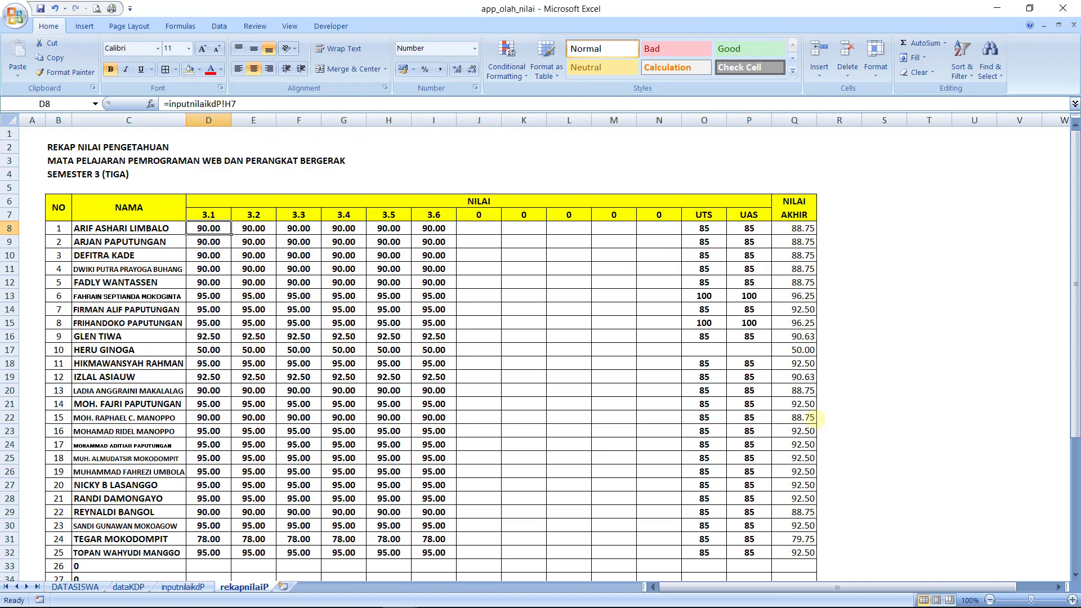
key(Right)
key(Right)
key(Right)
key(Right)
key(Right)
key(Right)
key(Right)
key(Right)
key(Right)
key(Right)
key(Right)
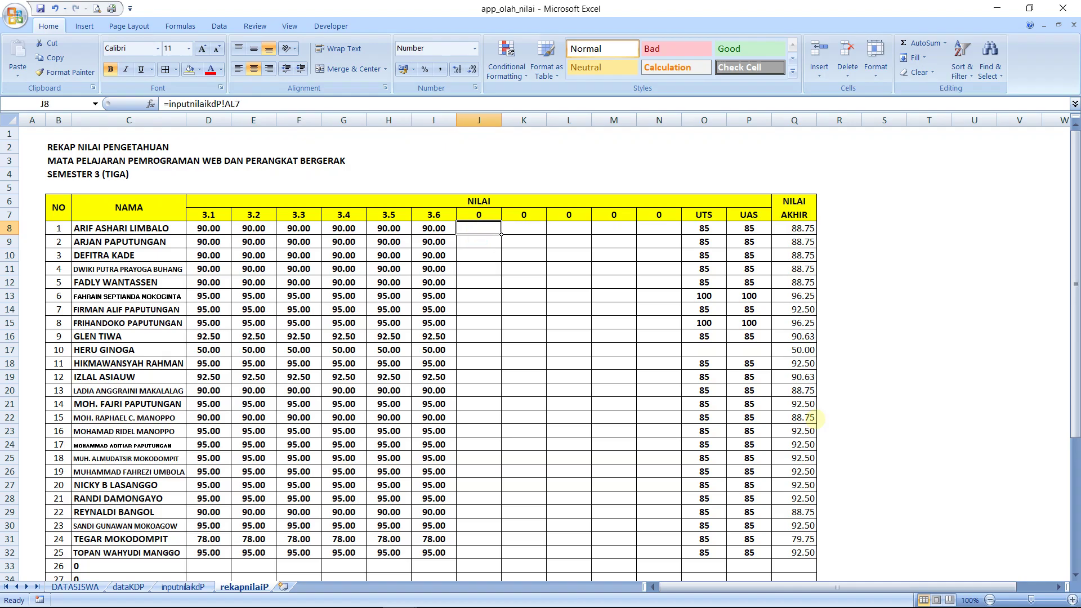
key(Right)
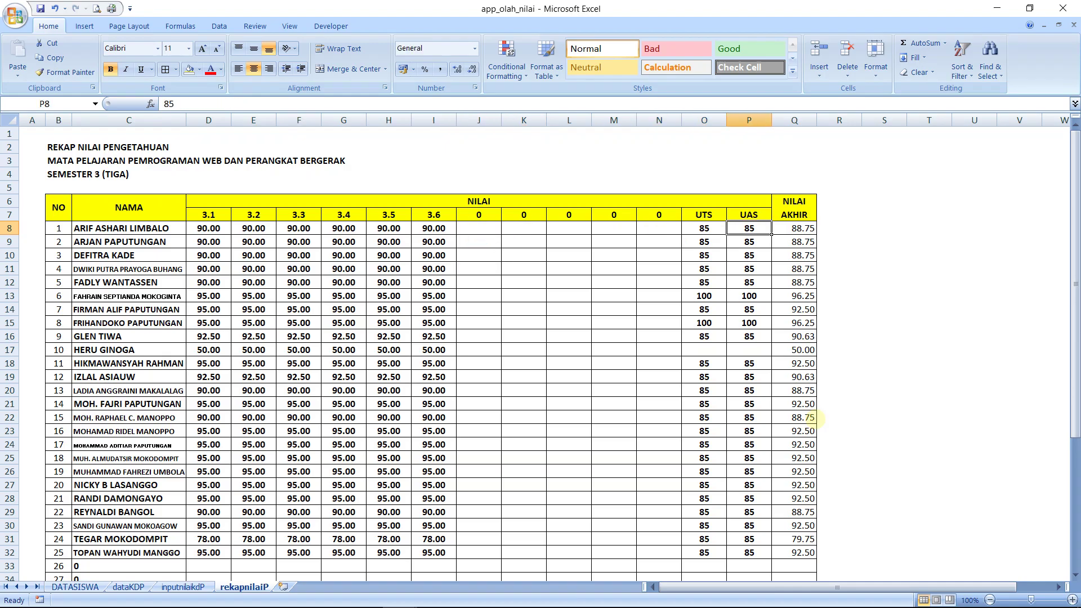
key(Right)
key(Right)
key(Right)
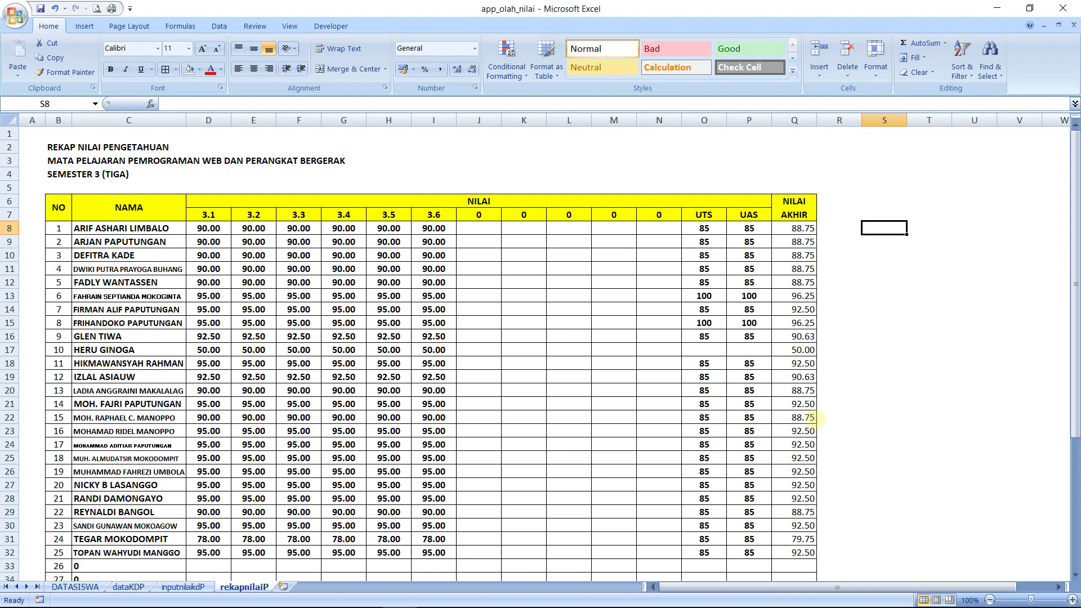
text(=)
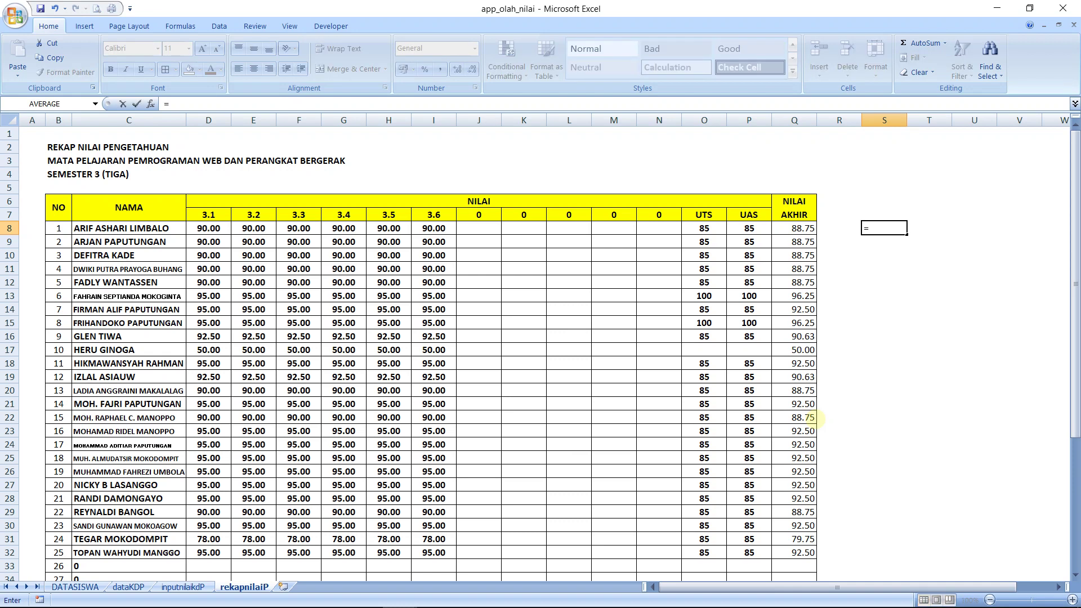
text(a)
key(BackSpace)
text((SUM)
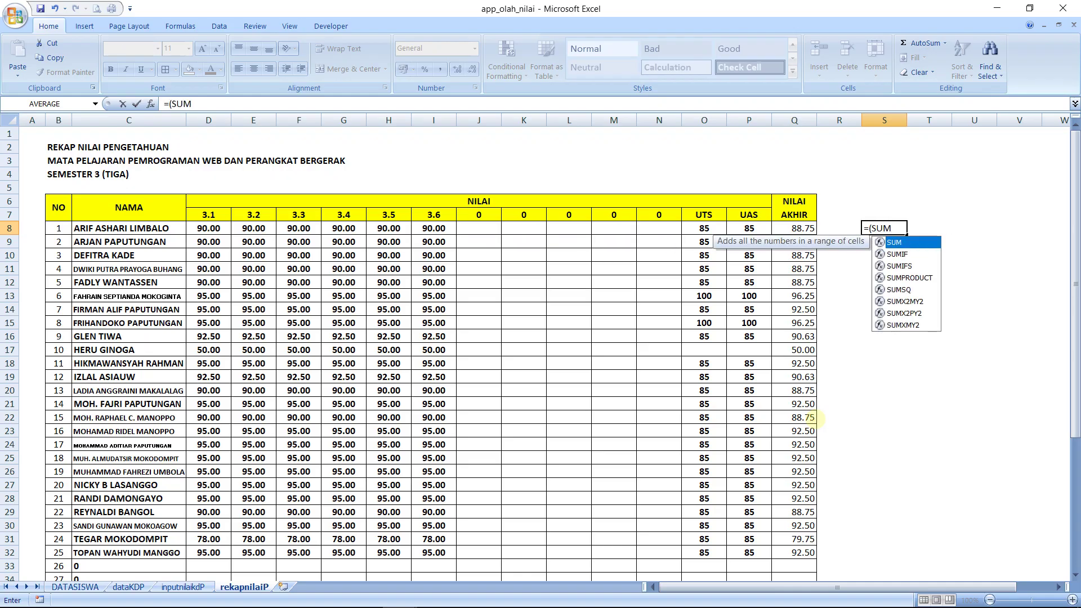
text(()
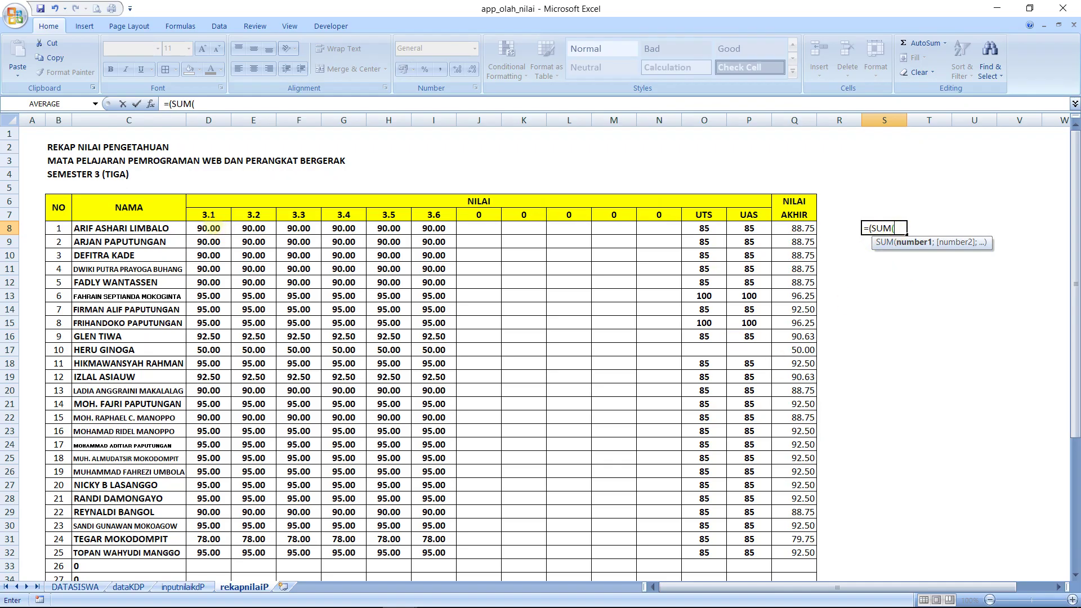
drag(214, 228, 455, 232)
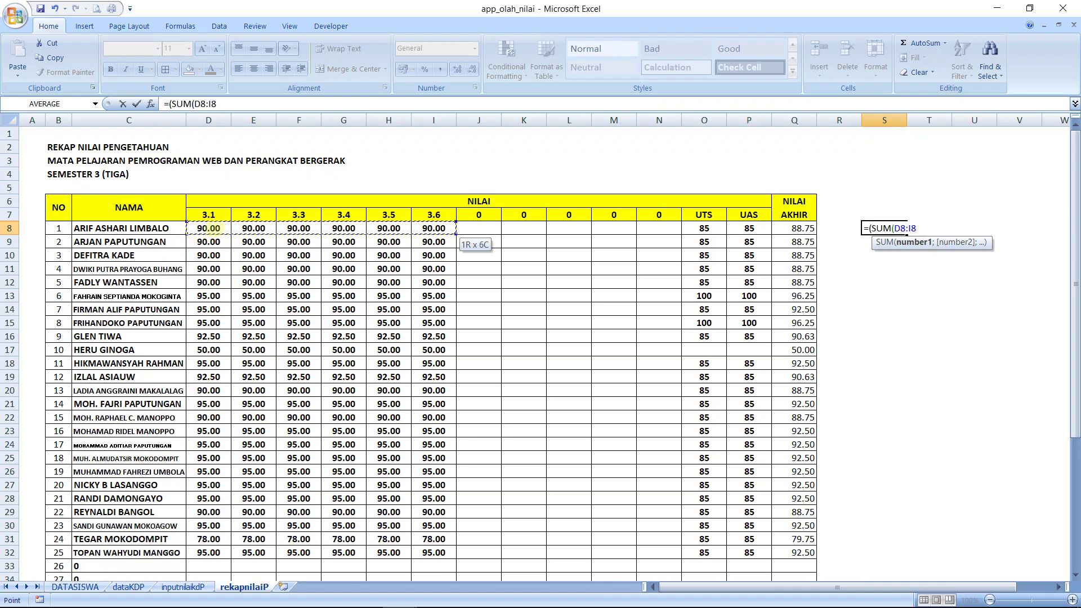
text())
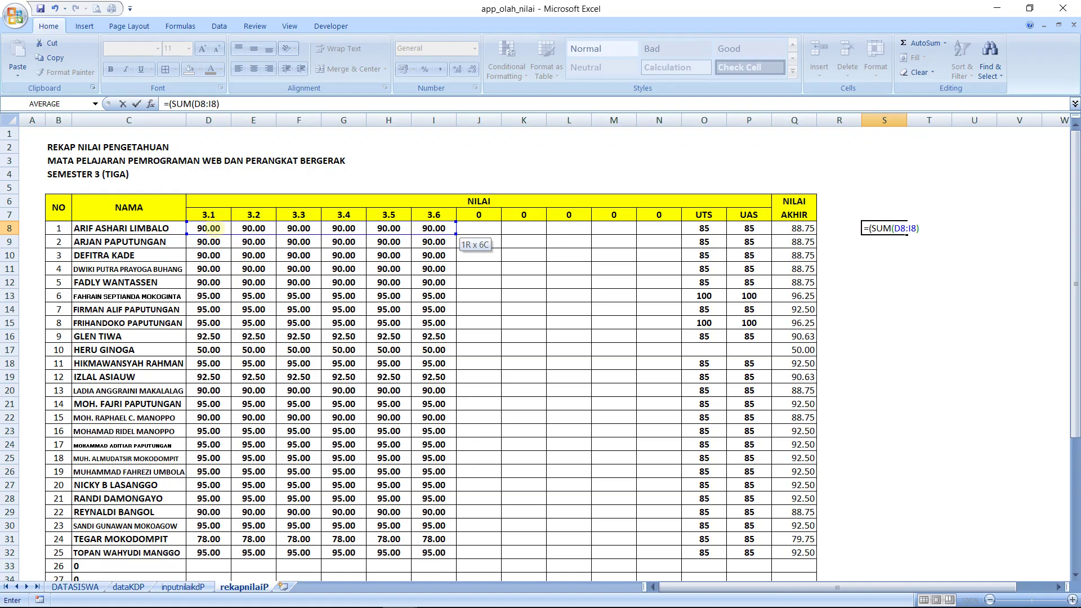
text(/COUNT)
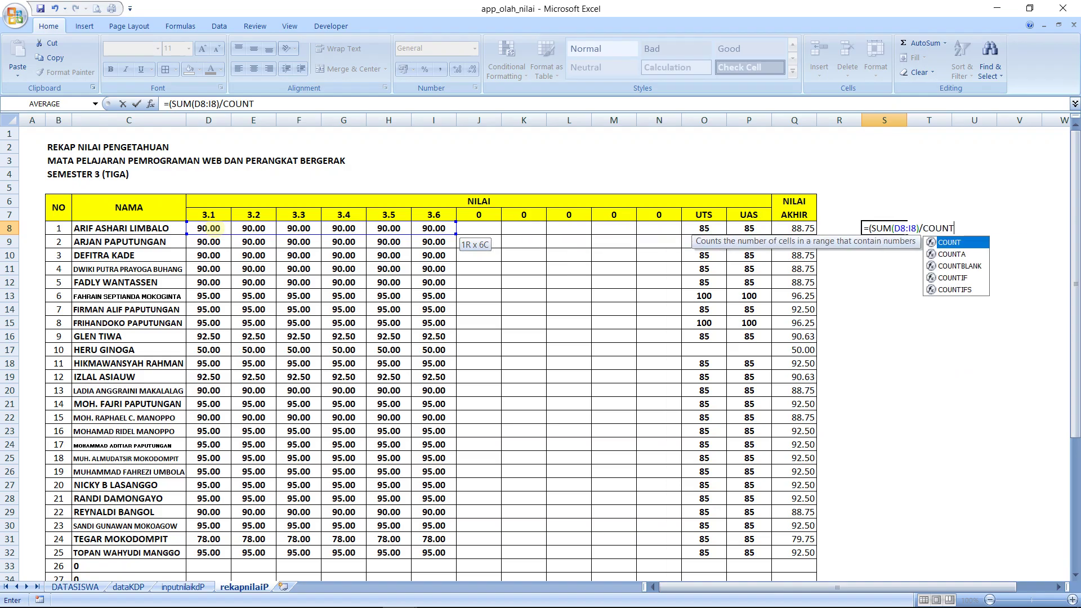
key(BackSpace)
key(BackSpace)
key(BackSpace)
key(BackSpace)
key(BackSpace)
key(BackSpace)
key(BackSpace)
key(BackSpace)
key(BackSpace)
key(BackSpace)
key(BackSpace)
key(BackSpace)
key(BackSpace)
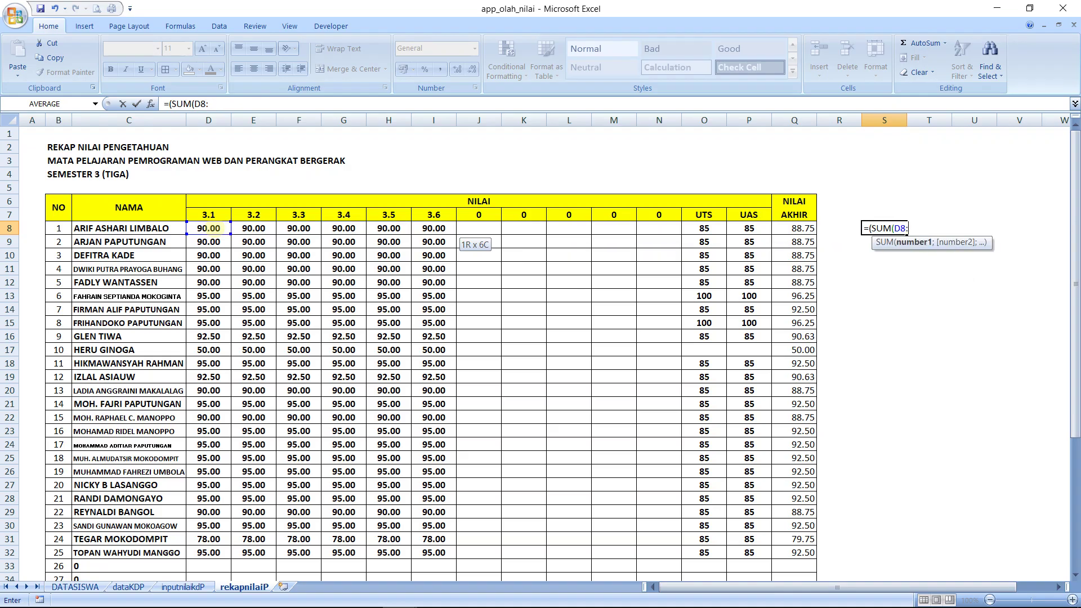
key(BackSpace)
key(BackSpace)
key(BackSpace)
key(BackSpace)
key(BackSpace)
key(Escape)
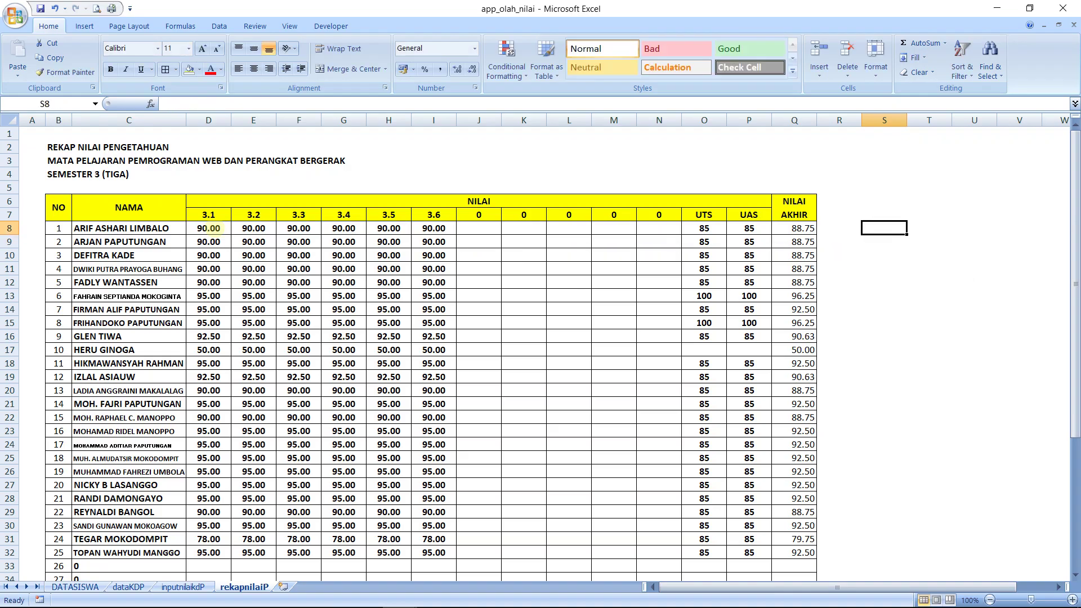
Step: Begin a formula in S8 that averages the first student's scores before UTS: =(SUM(D8:N8)/COUNT(D8:N8))
text(=)
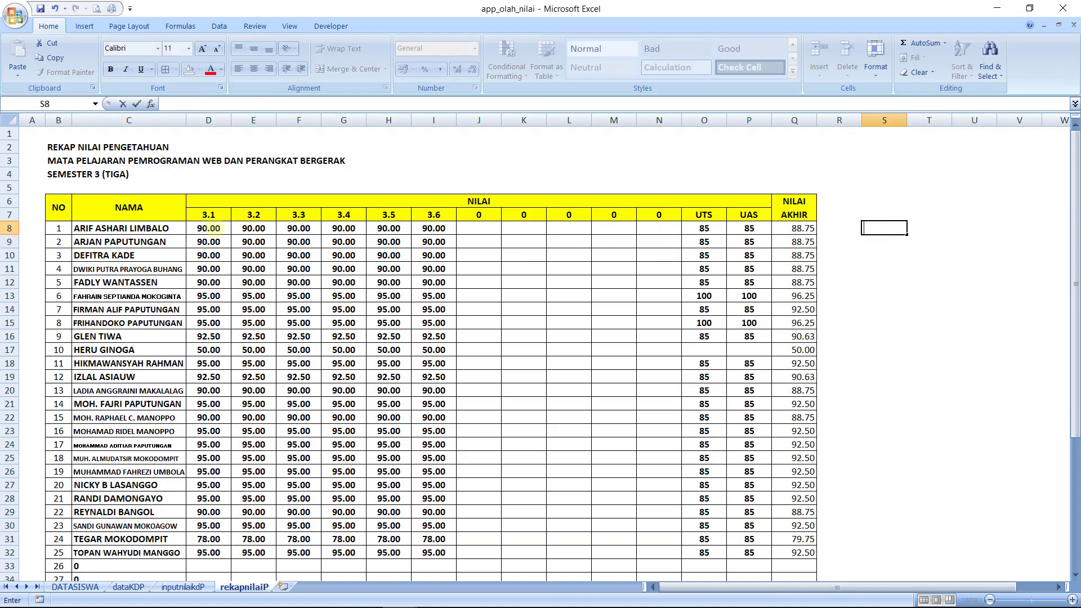
text(()
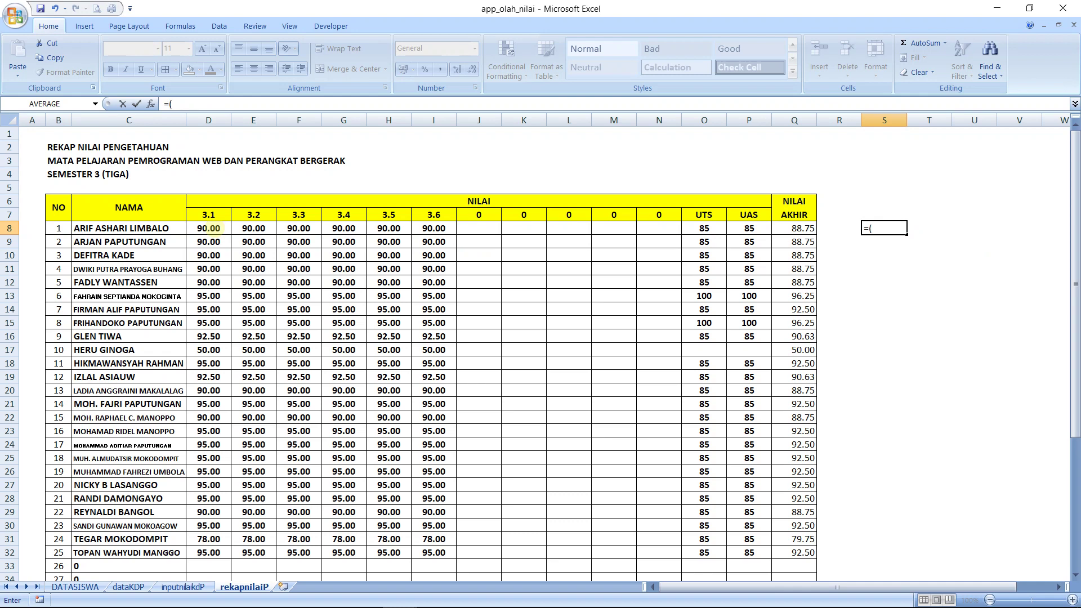
text(SUM()
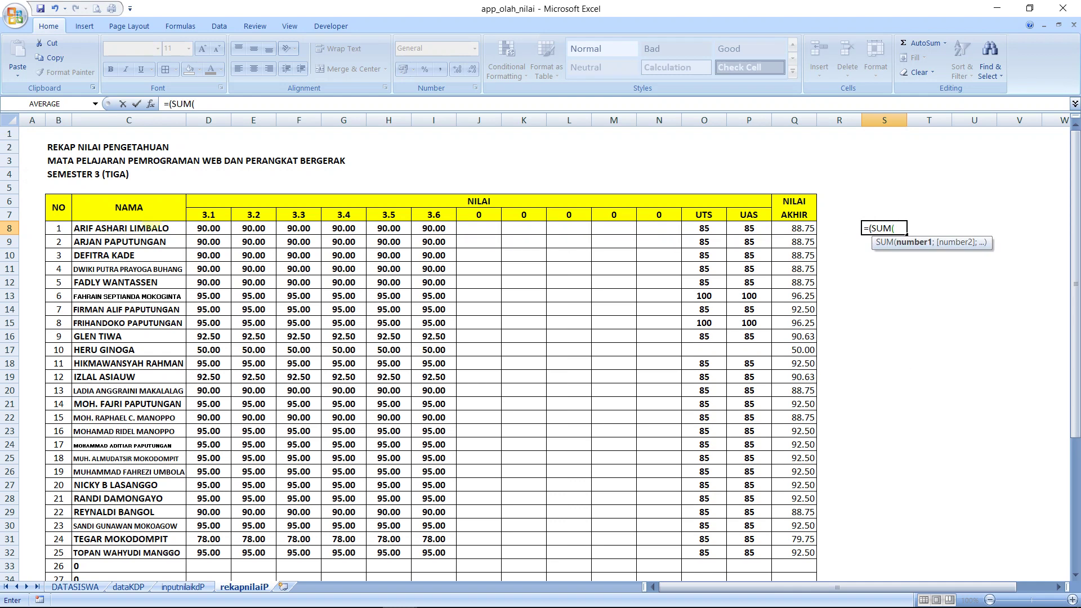
click(193, 231)
drag(193, 231, 679, 236)
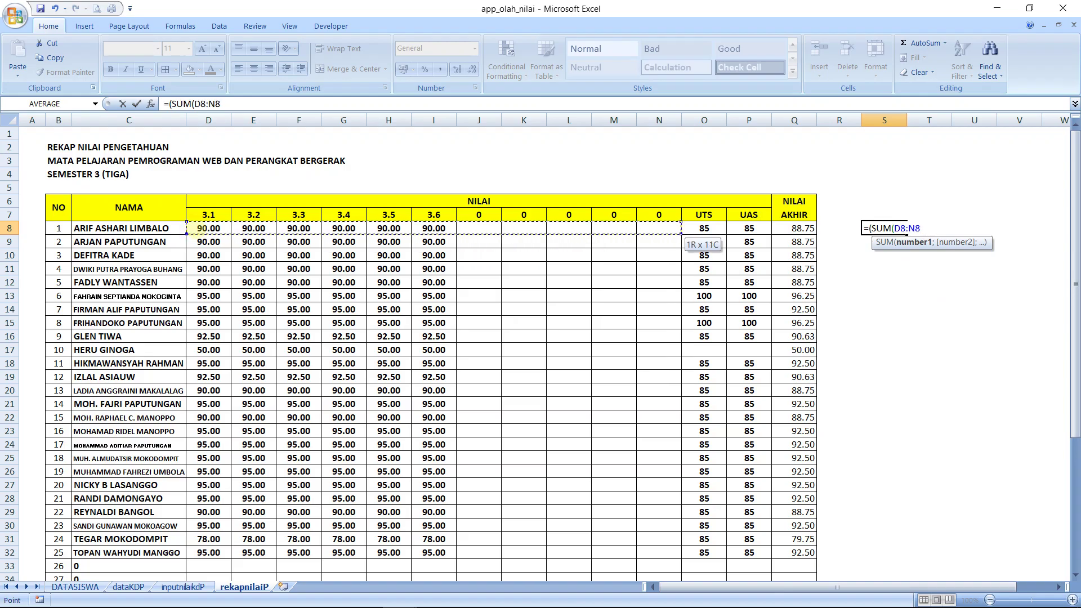
text())
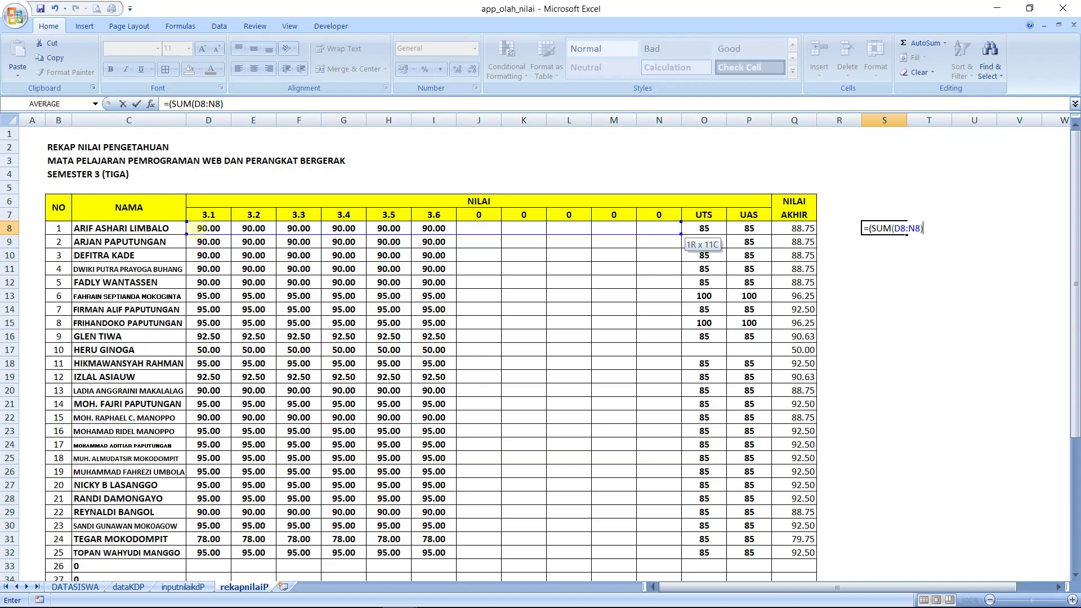
text(/COU)
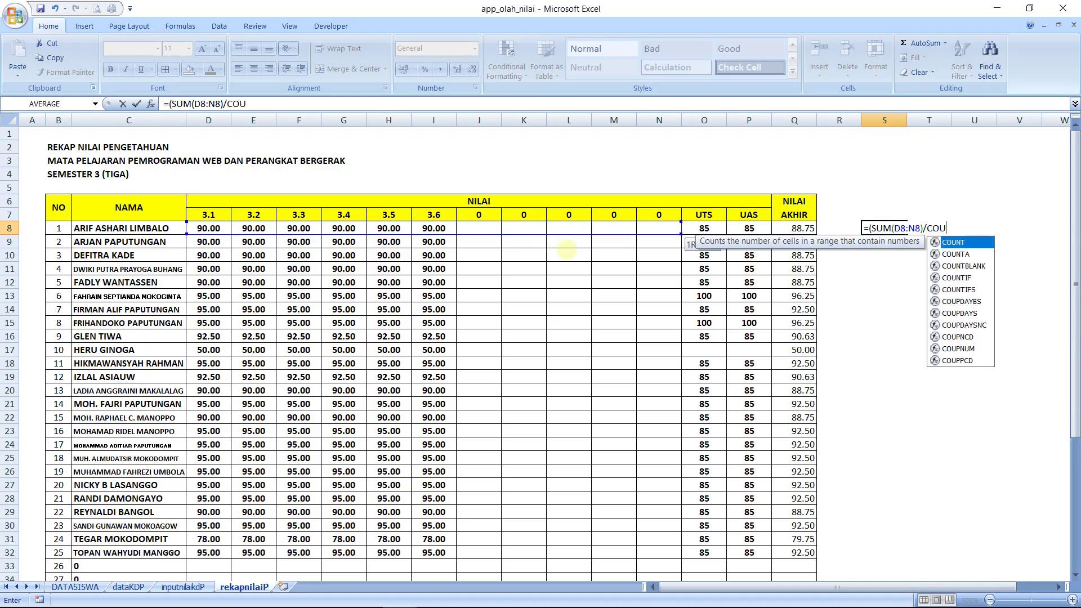
text(NT()
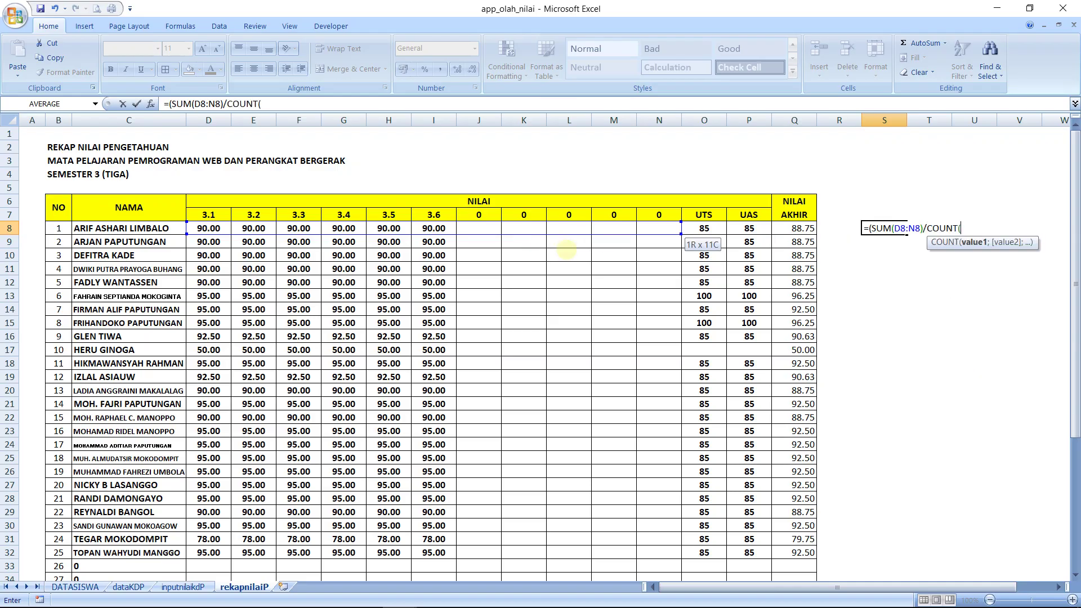
click(213, 228)
drag(213, 228, 679, 231)
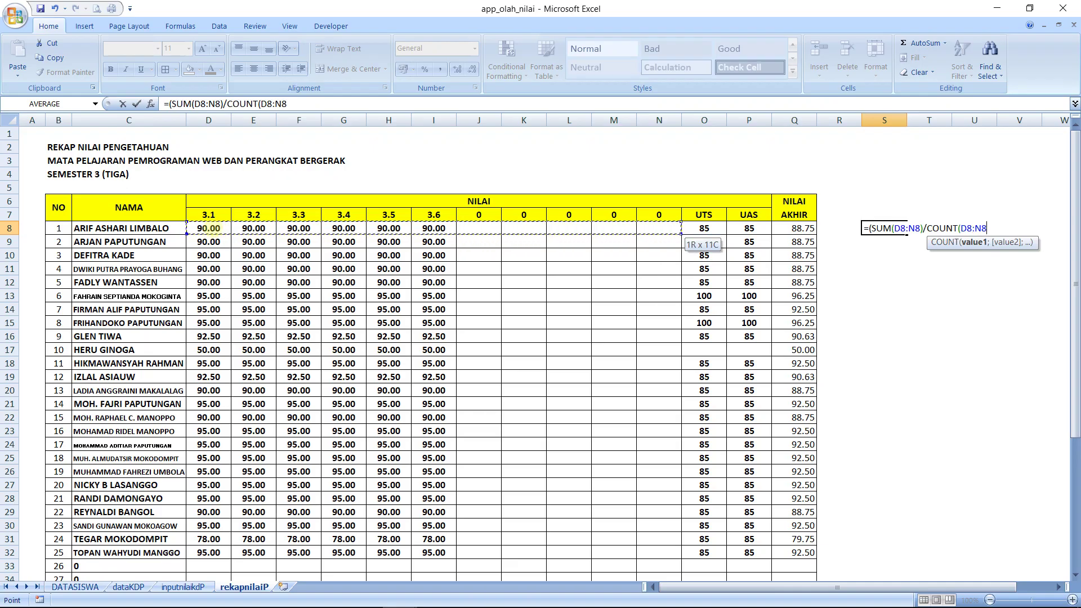
text())
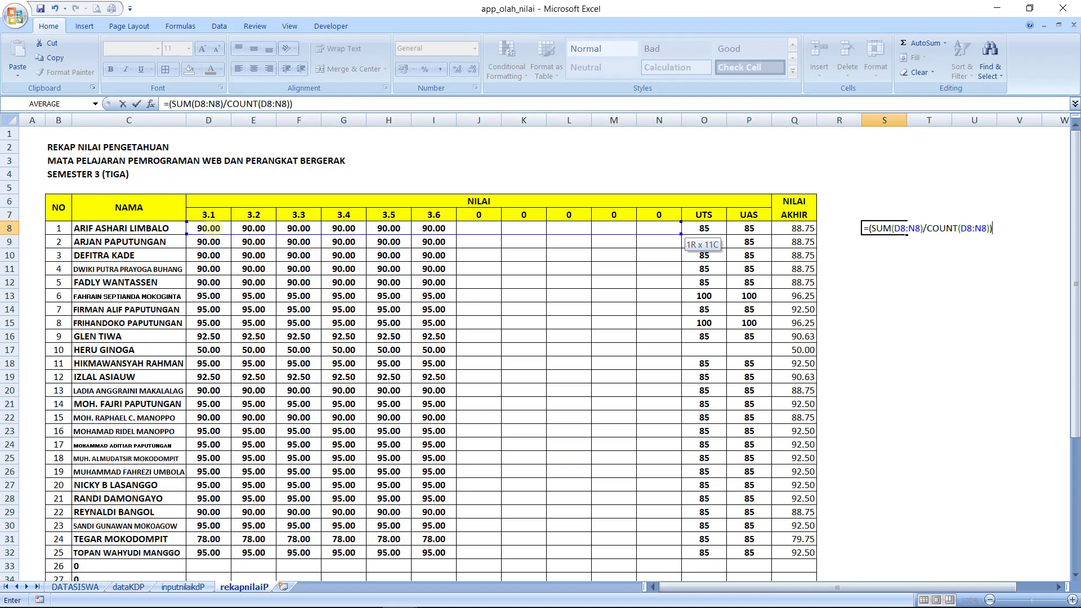
Step: Weight the average in the S8 formula by 0.2 and enclose it in outer parentheses: =((SUM(D8:N8)/COUNT(D8:N8))*0.2)
text(*0.2)
click(168, 104)
text(()
key(Right)
key(Right)
key(Right)
key(Right)
key(Right)
key(Right)
key(Right)
key(Right)
key(Right)
key(Right)
key(Right)
key(Right)
key(Right)
key(Right)
key(Right)
key(Right)
key(Right)
key(Right)
key(Right)
key(Right)
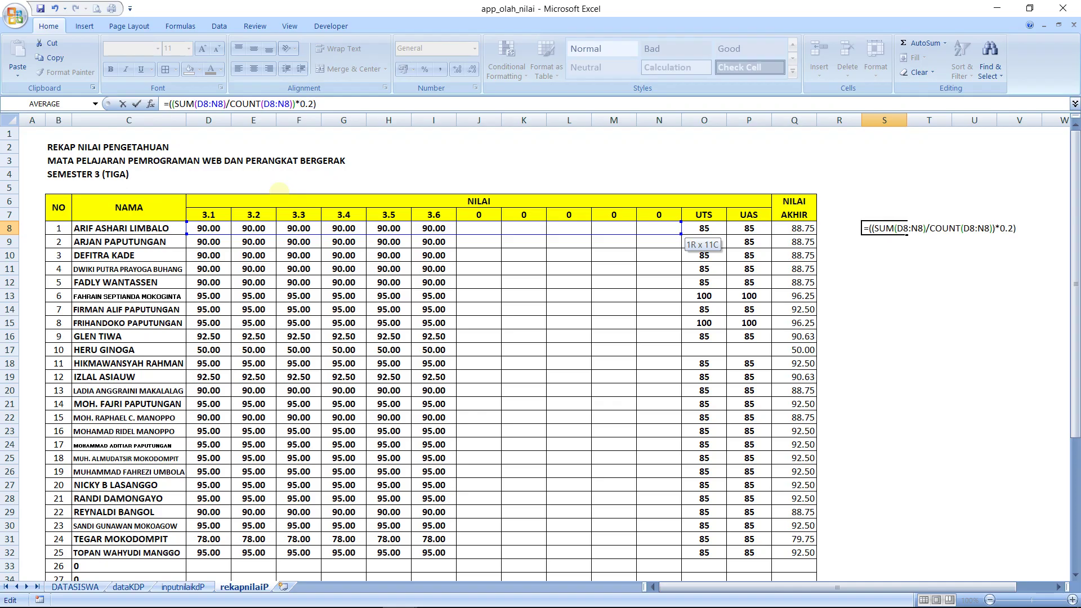
Step: Complete the S8 formula with the weighted UTS and UAS scores, +(O8*0.3)+(P8*0.5), and copy it down through S32
text(+*)
key(BackSpace)
text(()
click(709, 230)
text(*)
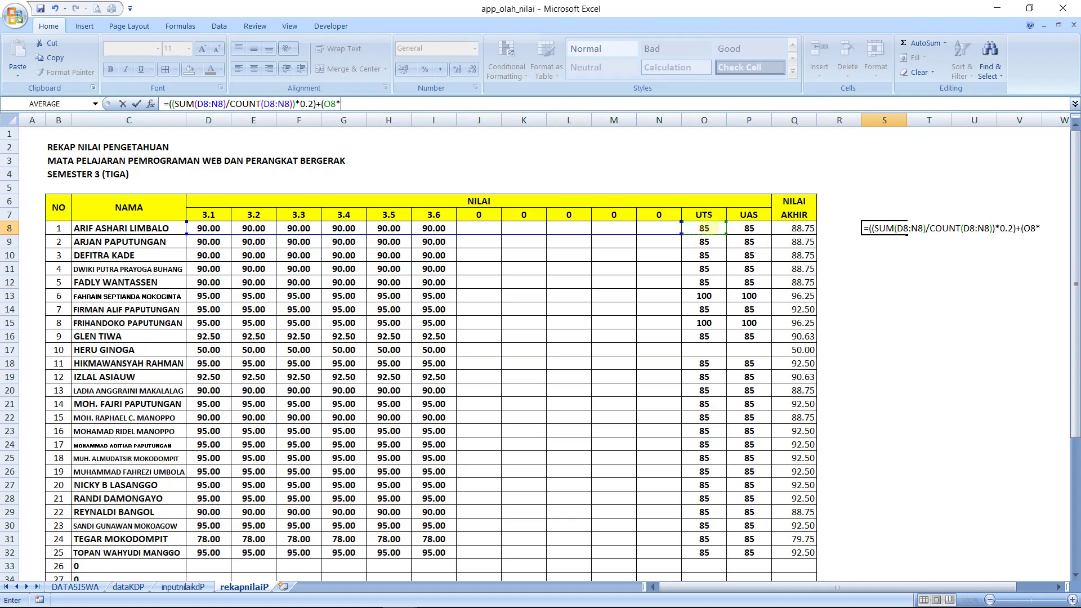
text(0.3)+()
click(755, 229)
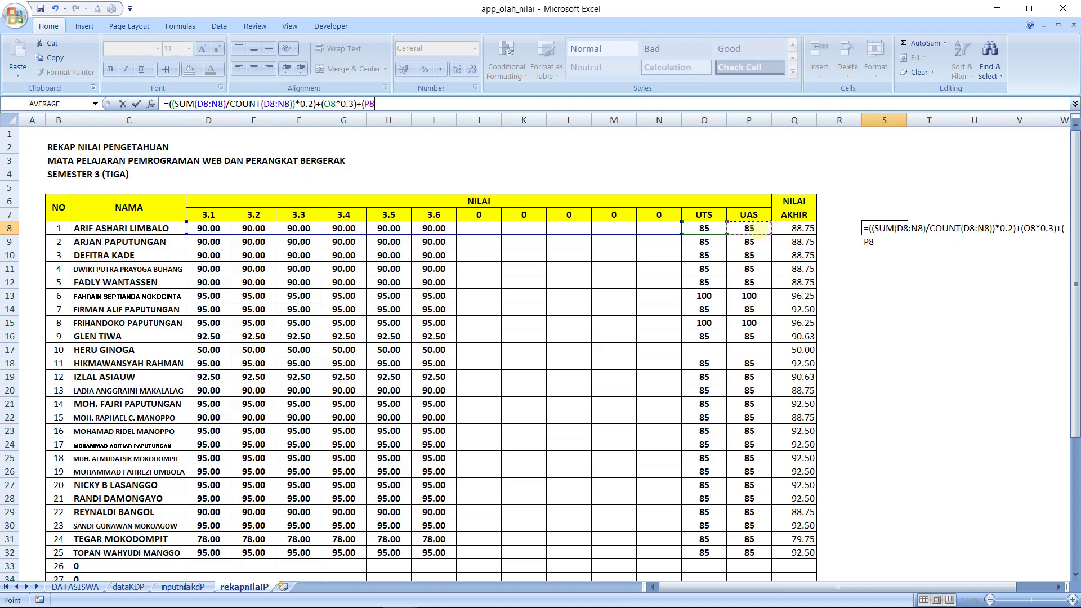
text(*0.5))
key(ctrl+Return)
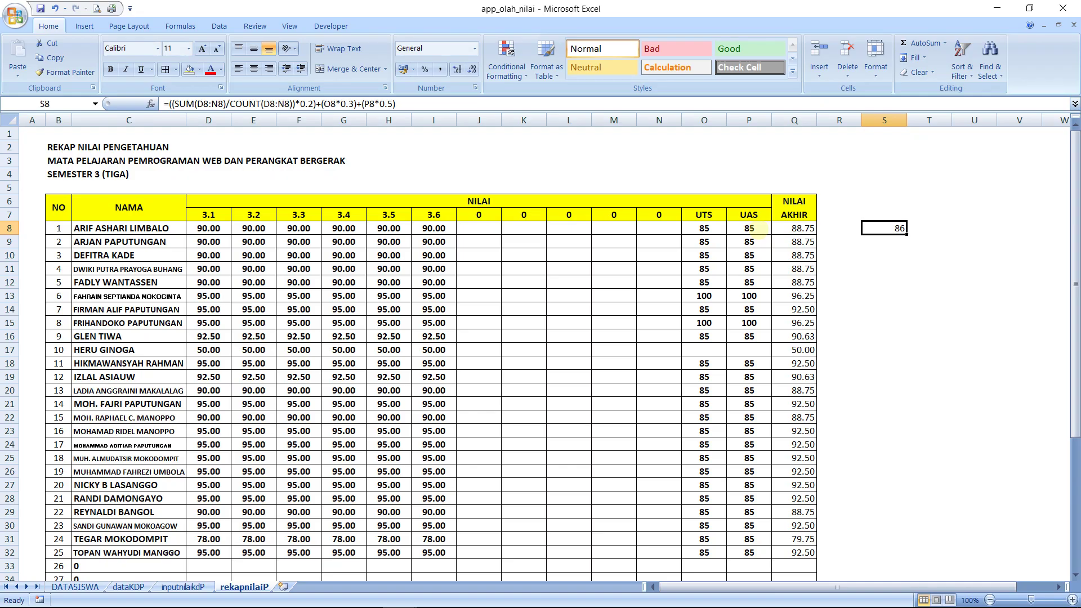
drag(906, 232, 904, 557)
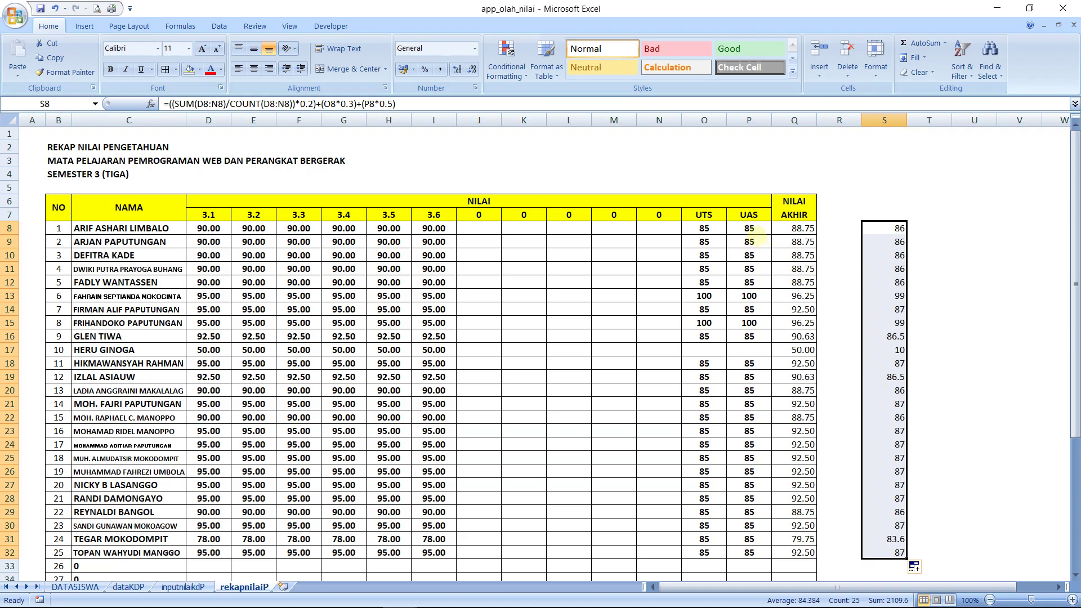
Step: Review the first student's UAS, UTS and 3.1 onward scores behind the weighted formula, ending at the final grade in Q8
click(759, 231)
click(708, 228)
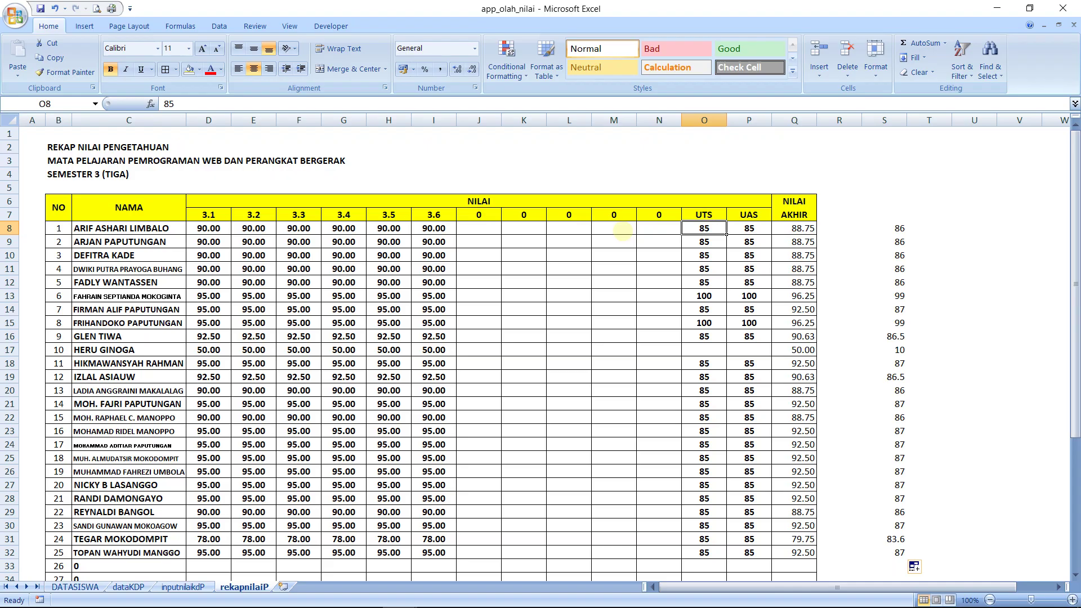
click(212, 228)
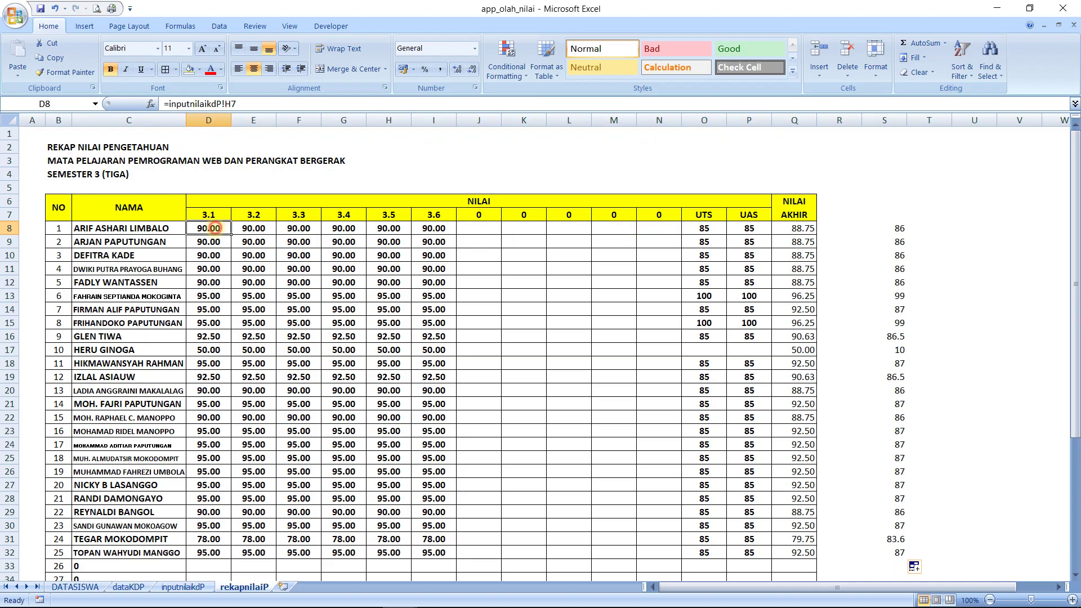
key(Right)
key(Right)
key(Right)
key(Right)
key(Right)
key(Right)
key(Right)
key(Right)
key(Right)
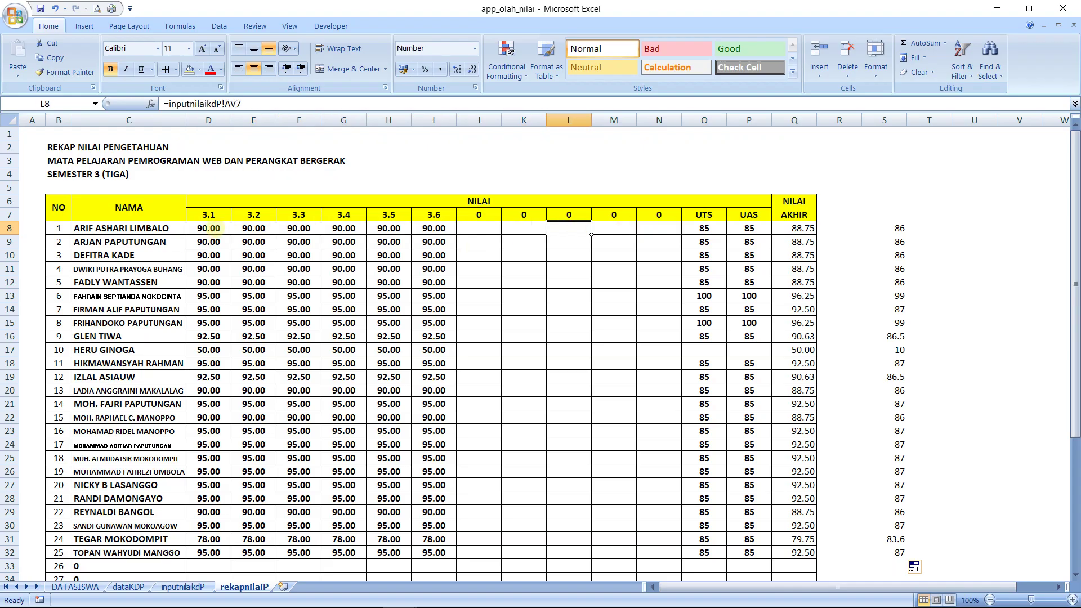
key(Right)
key(Right)
key(Right)
key(Right)
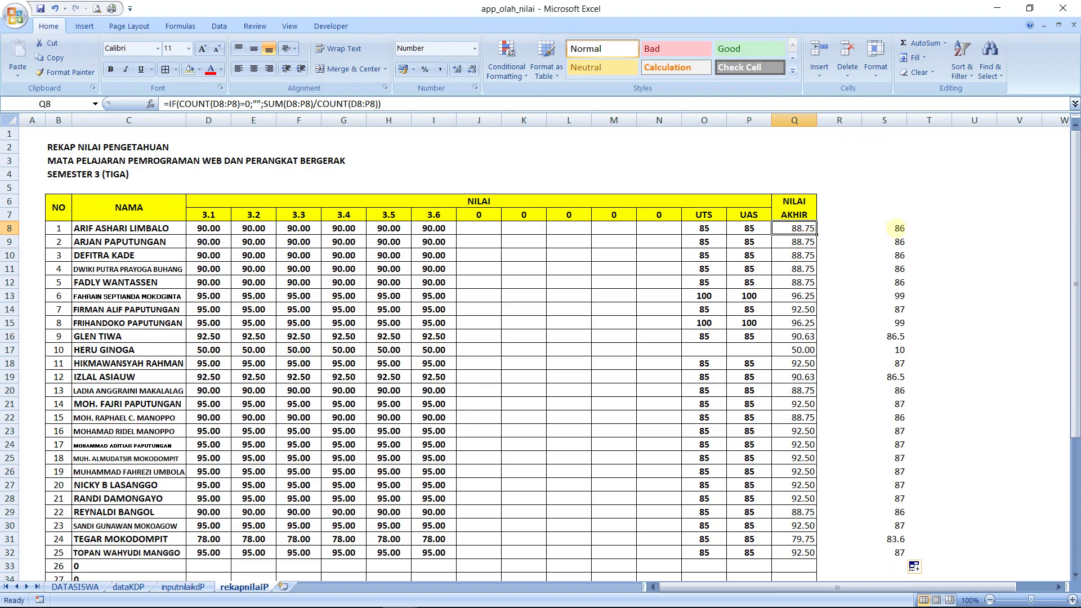
Step: Inspect the weighted grade formulas of the first two students in S8 and S9
click(895, 228)
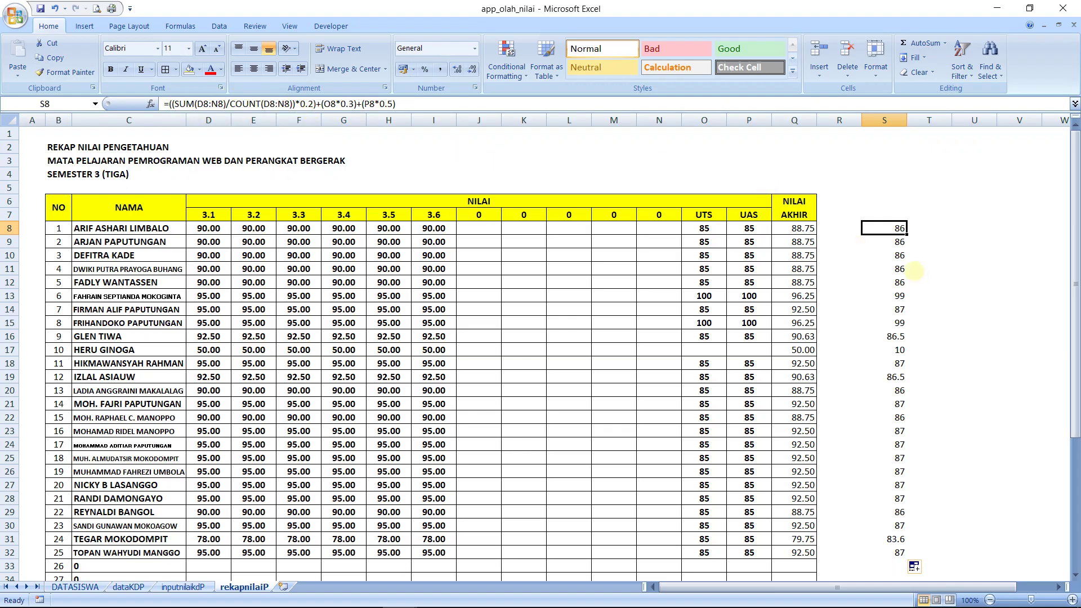
click(896, 241)
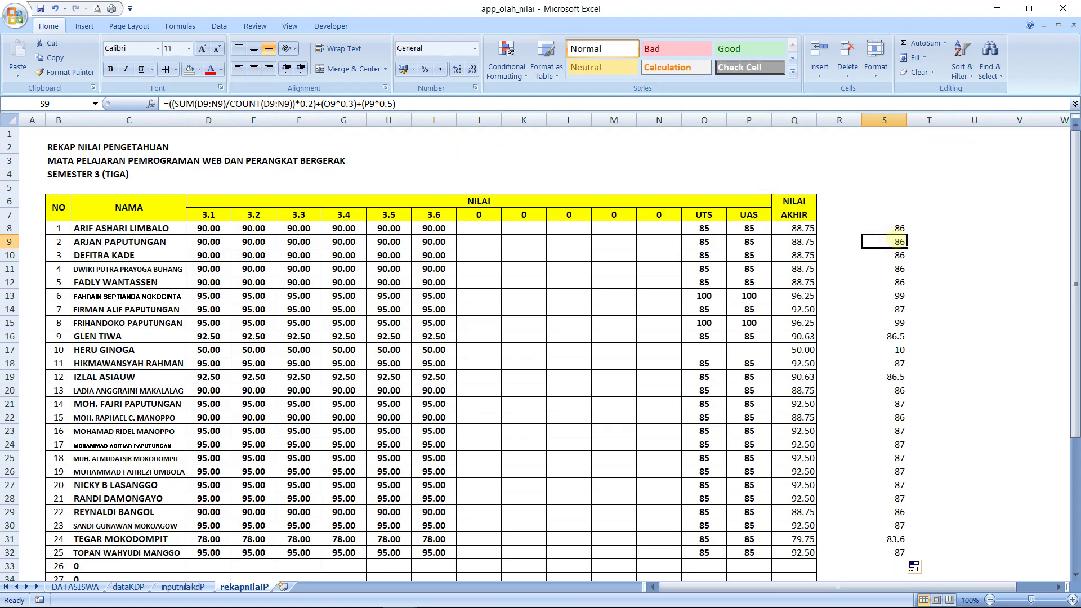
click(893, 229)
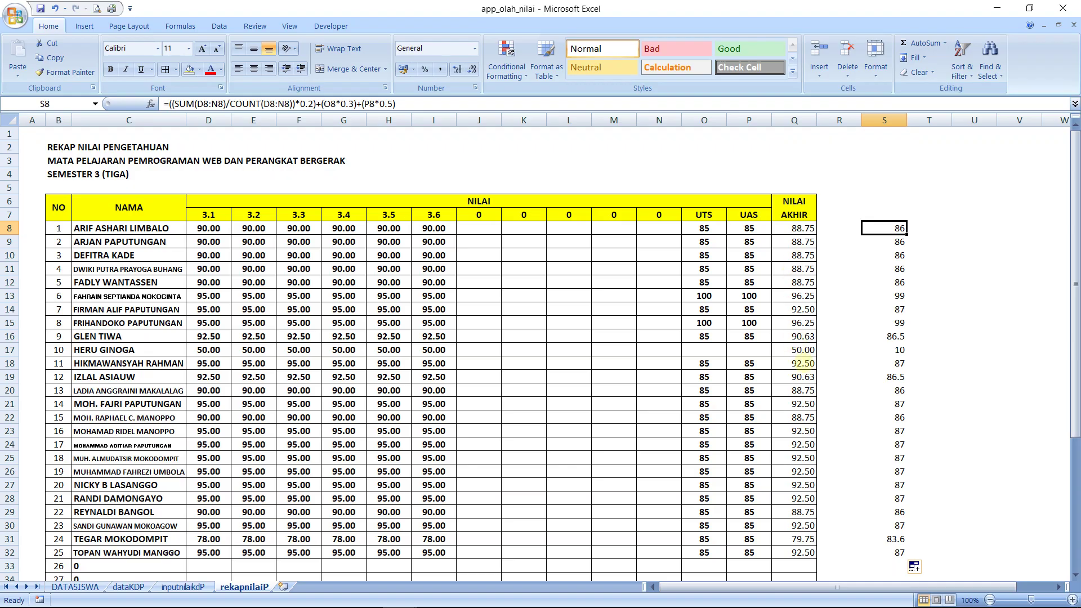
Step: Select the weighted grades in S8 through S32 to review them against the NILAI AKHIR column
key(shift+Down)
key(shift+Down)
key(shift+Down)
key(shift+Down)
key(shift+Down)
key(shift+Down)
key(shift+Down)
key(shift+Down)
key(shift+Down)
key(shift+Down)
key(shift+Down)
key(shift+Down)
key(shift+Down)
key(shift+Down)
key(shift+Down)
key(shift+Down)
key(shift+Down)
key(shift+Down)
key(shift+Down)
key(shift+Down)
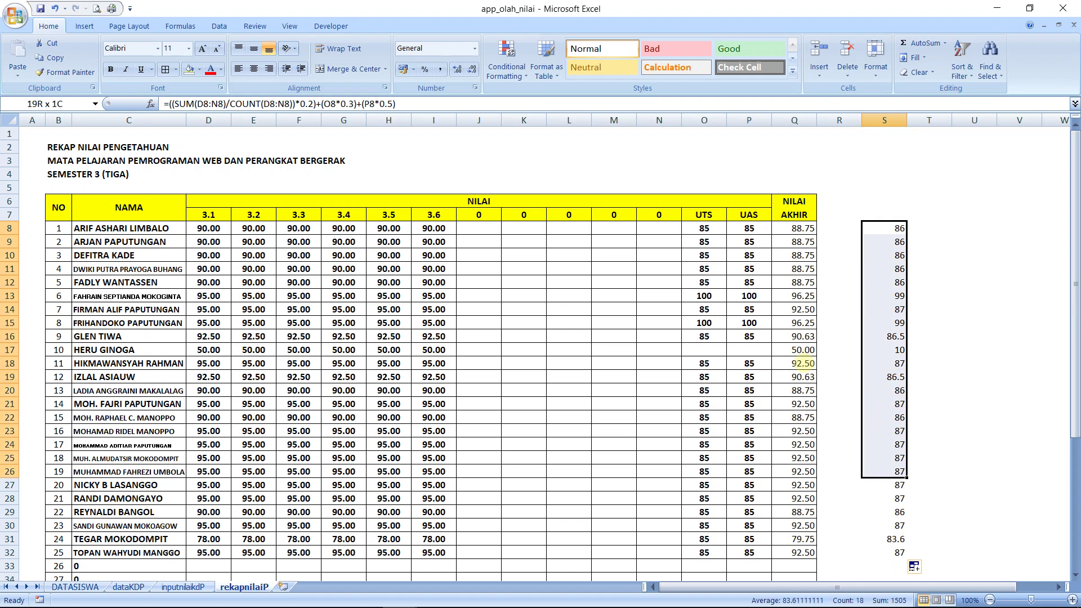
key(shift+Down)
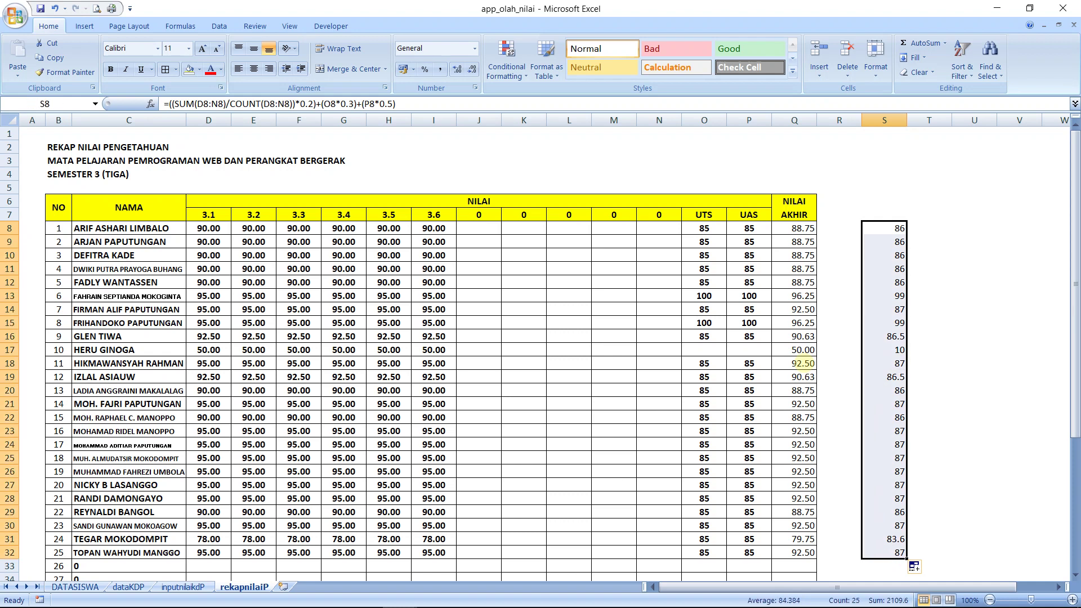
Step: Look through the recap table from the first student's row across to the UTS column, down through the empty numbered rows, and back up to O1
key(ctrl+Left)
key(ctrl+Left)
key(ctrl+Left)
key(ctrl+Left)
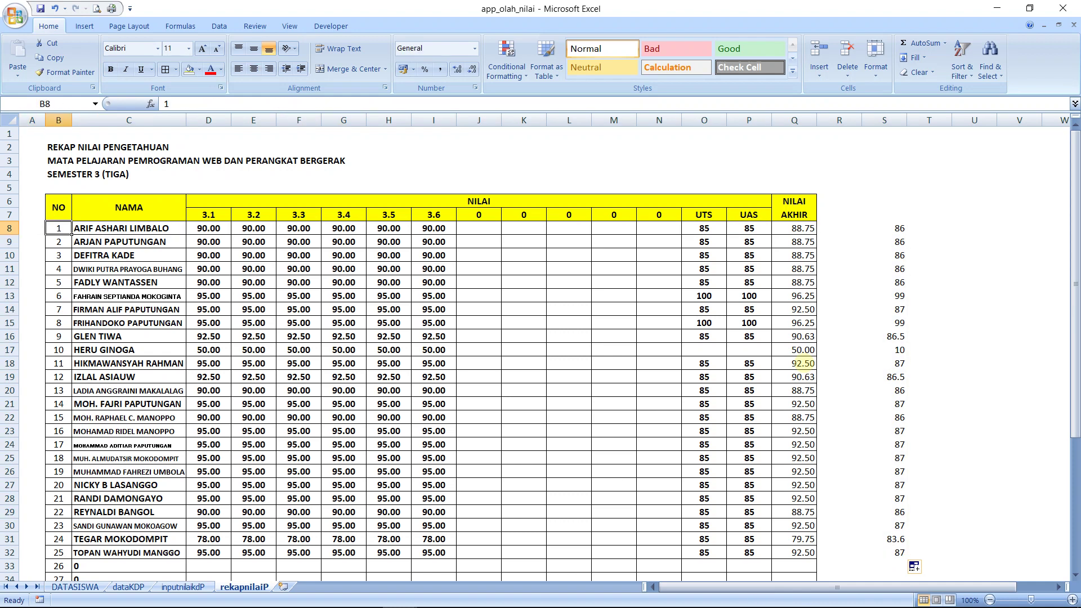
key(Right)
key(Right)
key(Right)
key(Right)
key(Right)
key(Right)
key(Right)
key(Right)
key(Right)
key(Right)
key(Right)
key(Right)
key(Right)
key(Down)
key(Down)
key(Down)
key(Down)
key(Down)
key(Down)
key(Down)
key(Down)
key(Down)
key(Down)
key(Down)
key(Down)
key(Down)
key(Down)
key(Down)
key(Down)
key(Down)
key(Down)
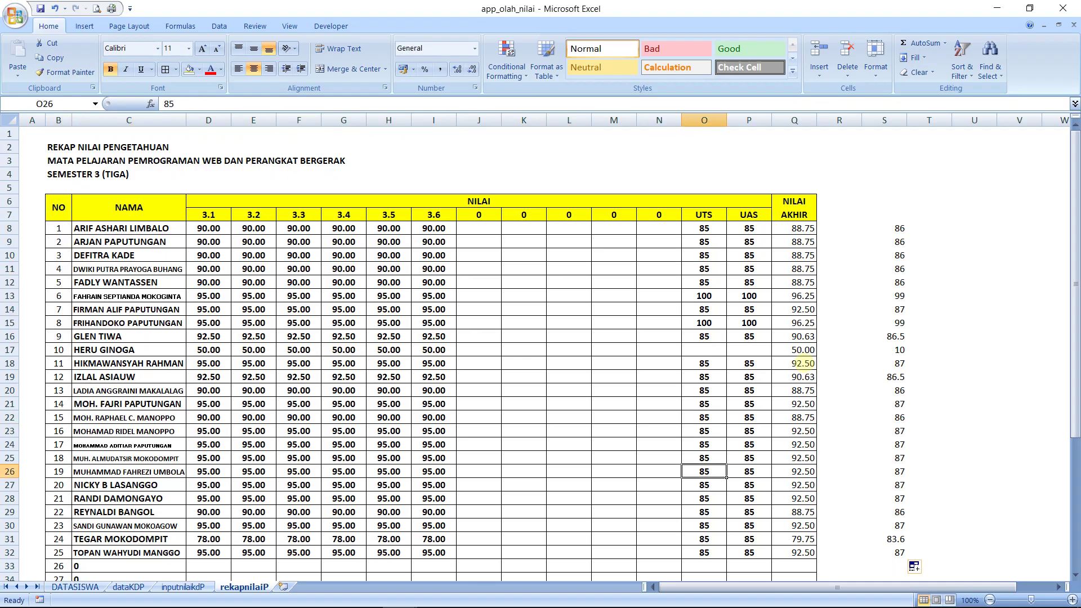
key(Down)
key(Down)
key(Down)
key(Down)
key(Down)
key(Down)
key(Down)
key(Down)
key(Down)
key(Down)
key(Down)
key(Down)
key(Down)
key(Down)
key(Down)
key(Down)
key(Down)
key(Down)
key(Down)
key(Down)
key(Up)
key(Up)
key(Up)
key(Up)
key(Up)
key(Up)
key(Up)
key(Up)
key(Up)
key(Up)
key(Up)
key(Up)
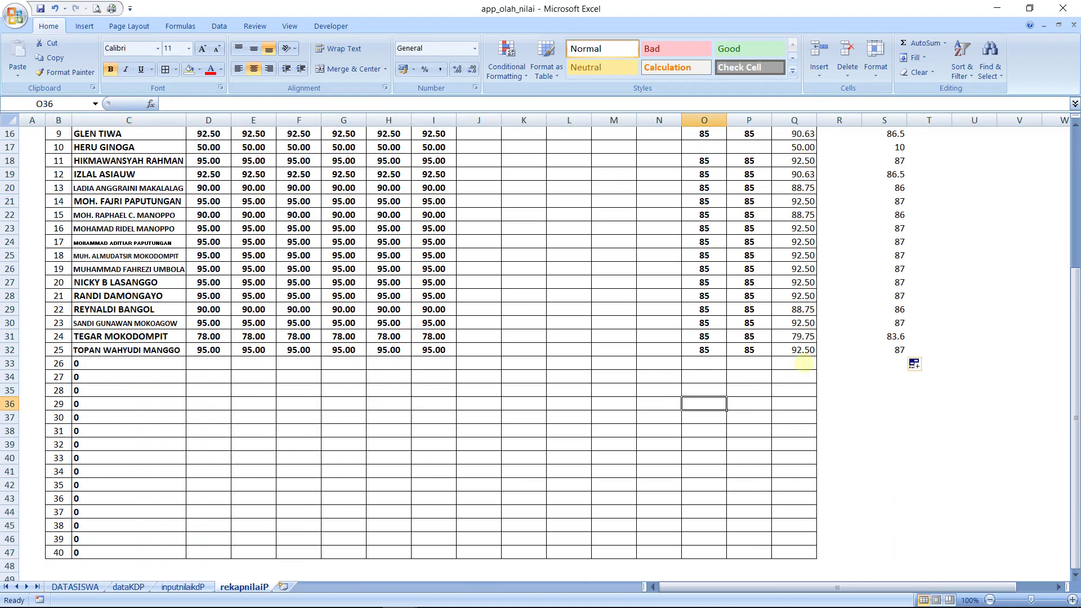
key(Up)
key(Up)
key(Up)
key(Up)
key(Up)
key(Up)
key(Up)
key(Up)
key(Up)
key(Up)
key(Up)
key(Up)
key(Up)
key(Up)
key(Up)
key(Up)
key(Up)
key(Up)
key(Up)
key(Up)
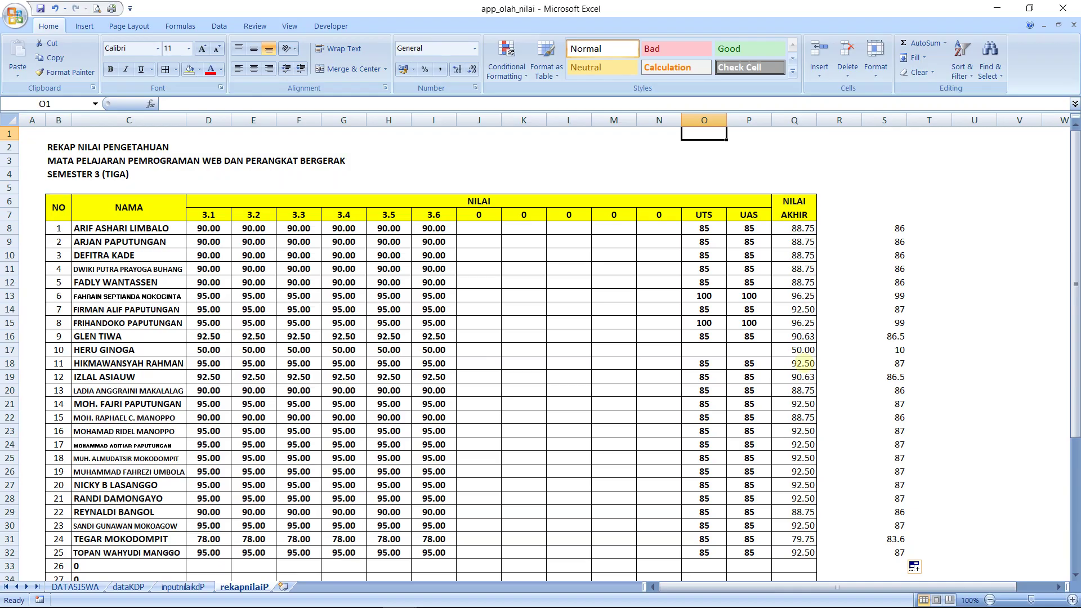